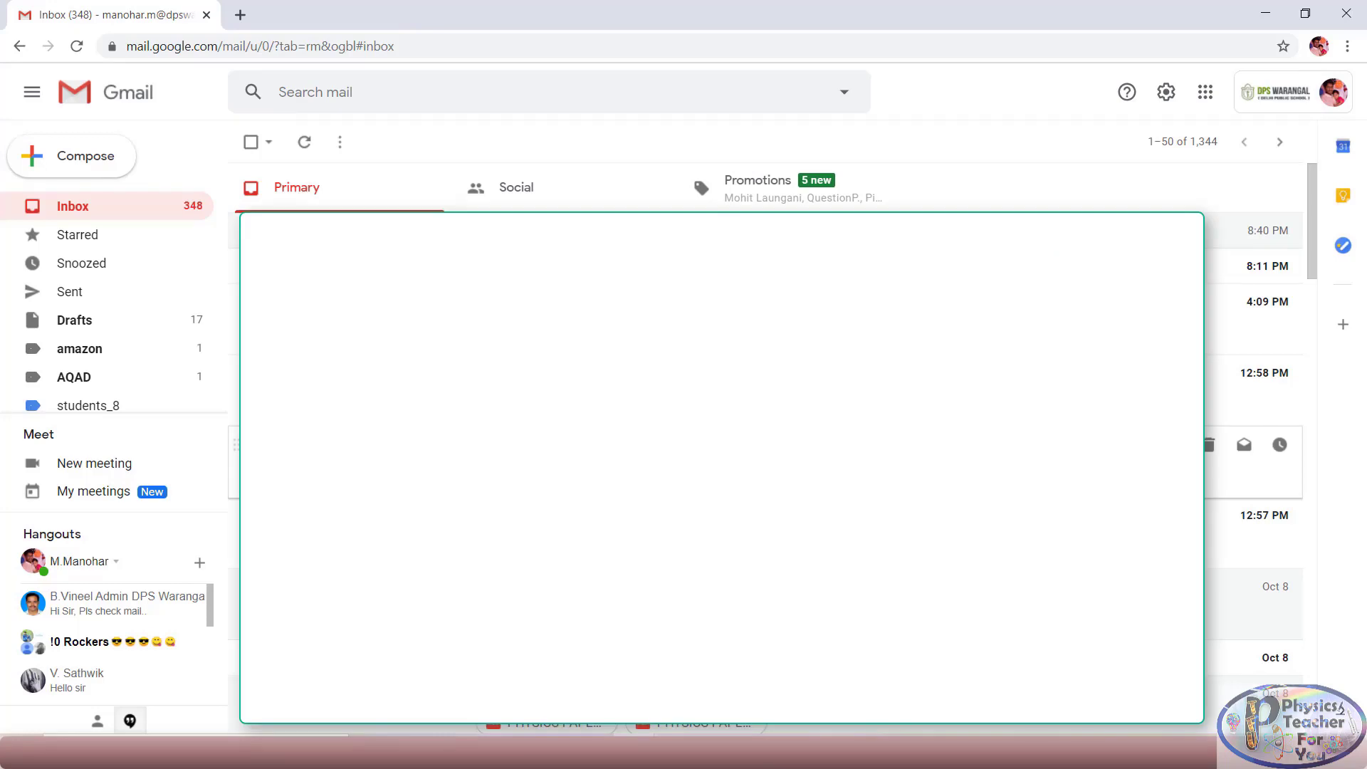
In a new tab, search Google for 'kami extension' using the 'kami ex' suggestion.
left_click(240, 15)
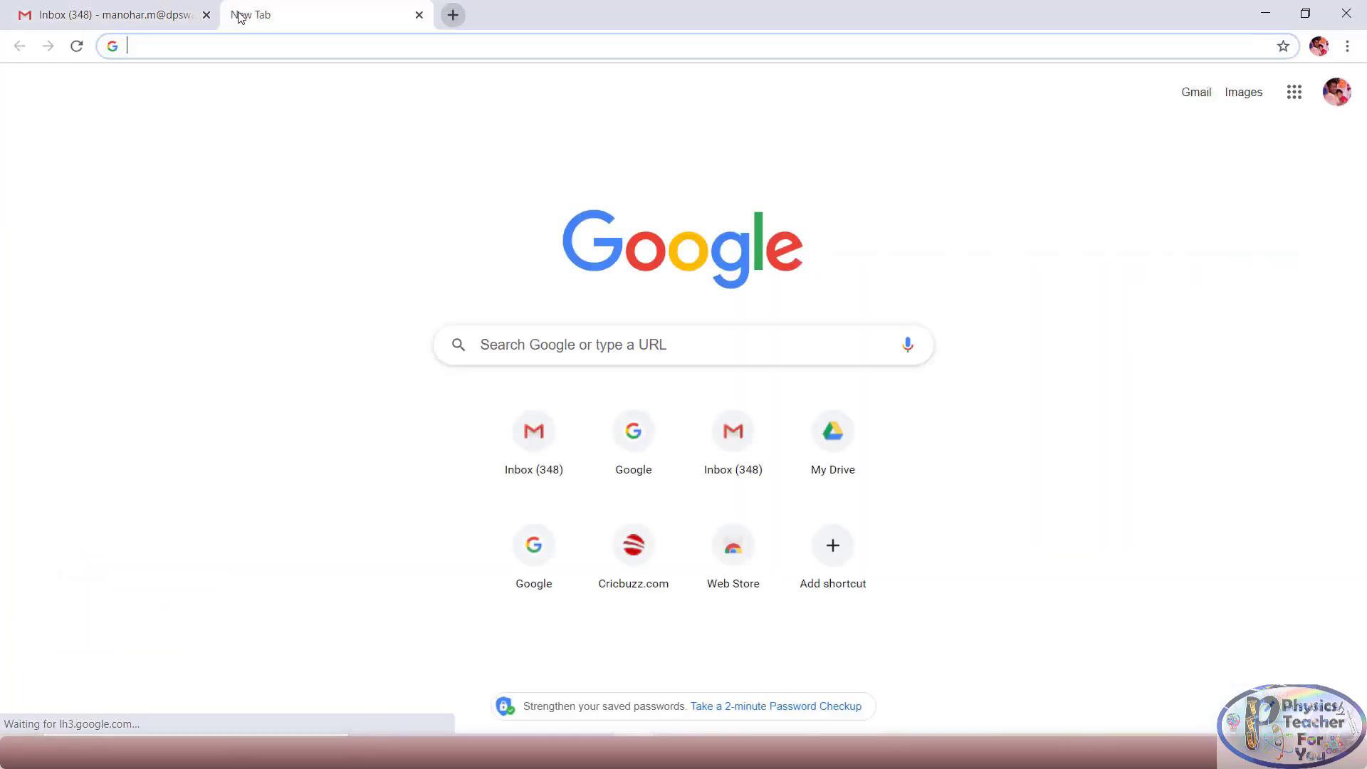
type("google.com")
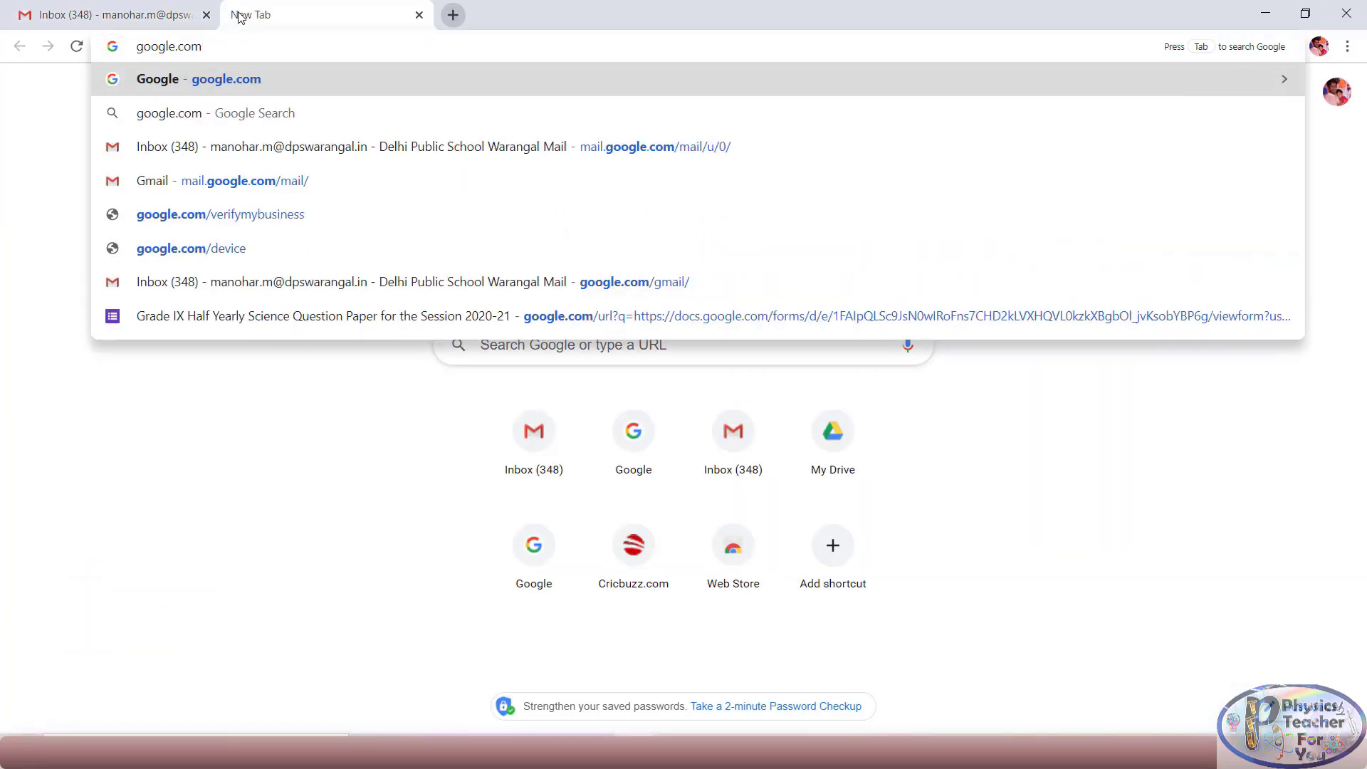
key("Return")
type("kam")
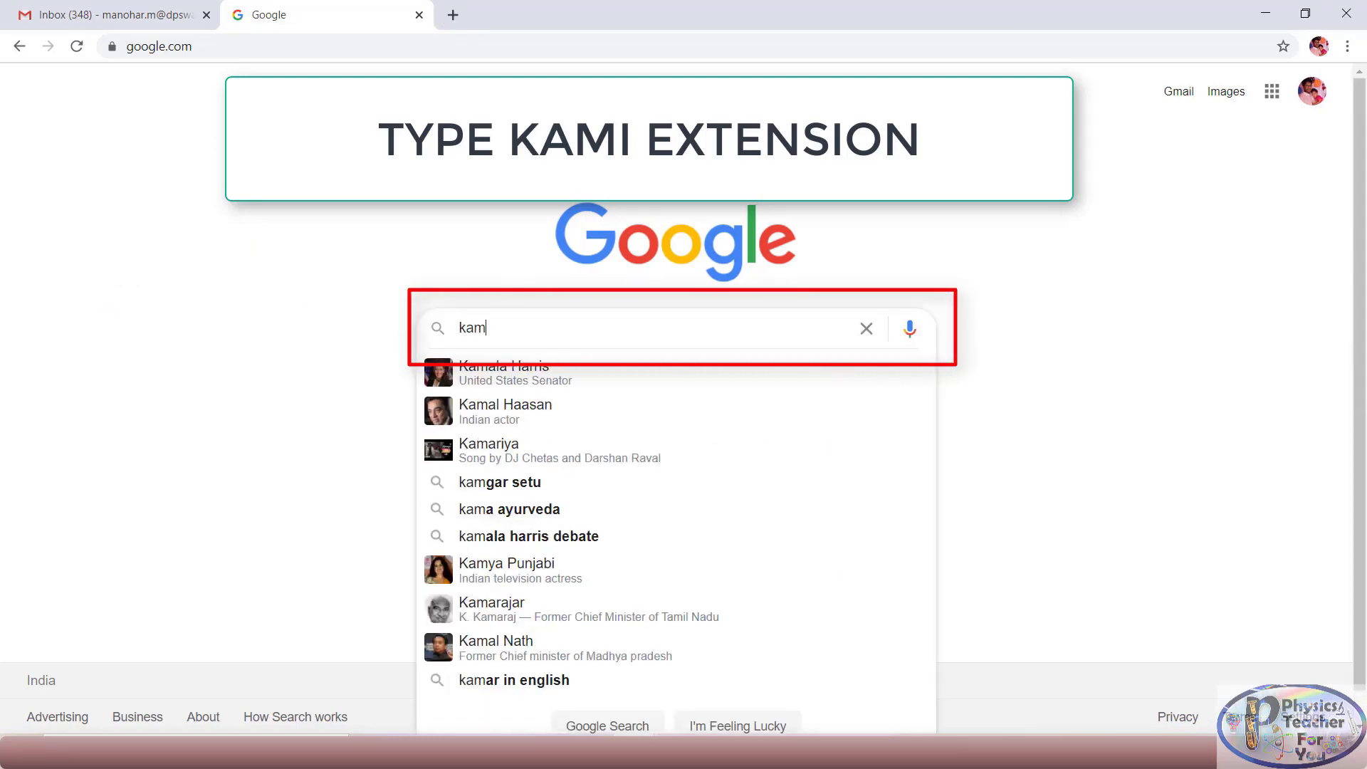
type("i ex")
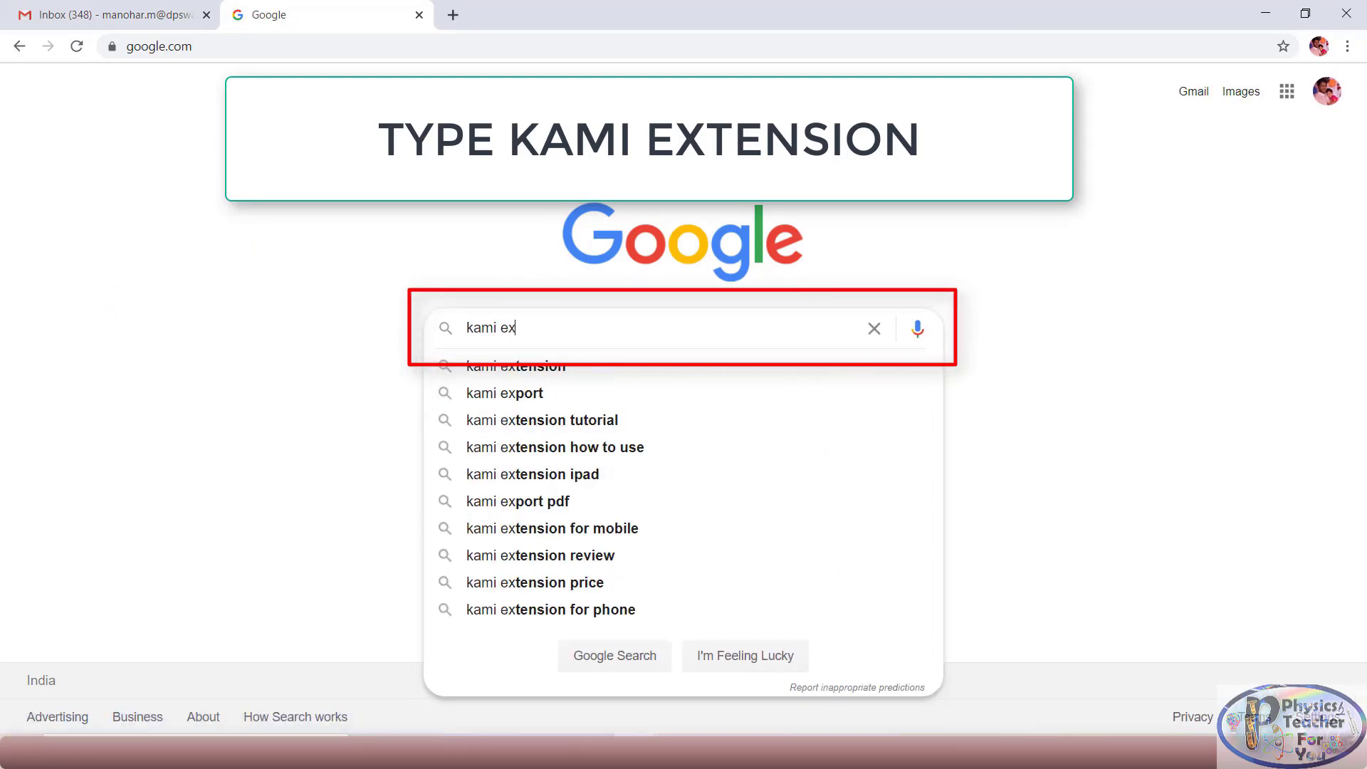
left_click(554, 378)
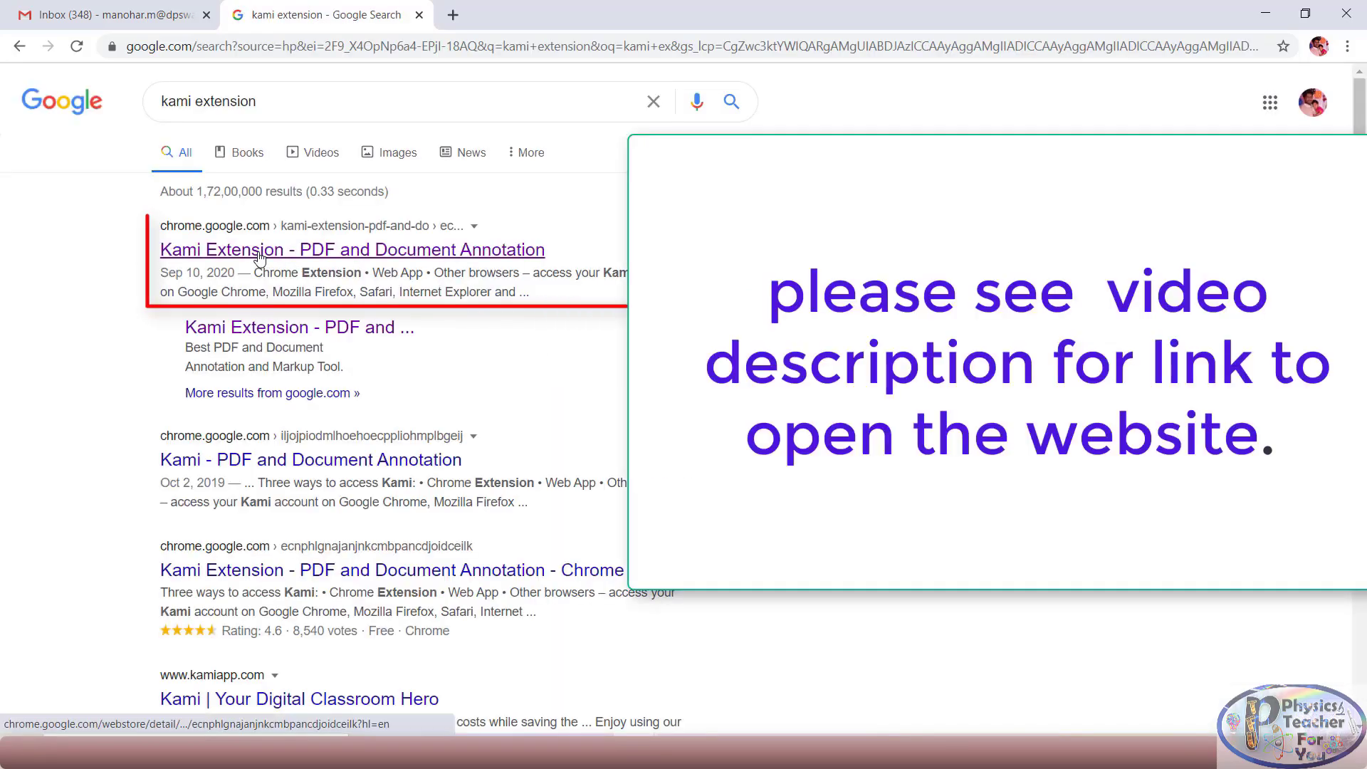
Add the Kami PDF and Document Annotation extension from its Web Store page, then link data and enable sync.
left_click(259, 254)
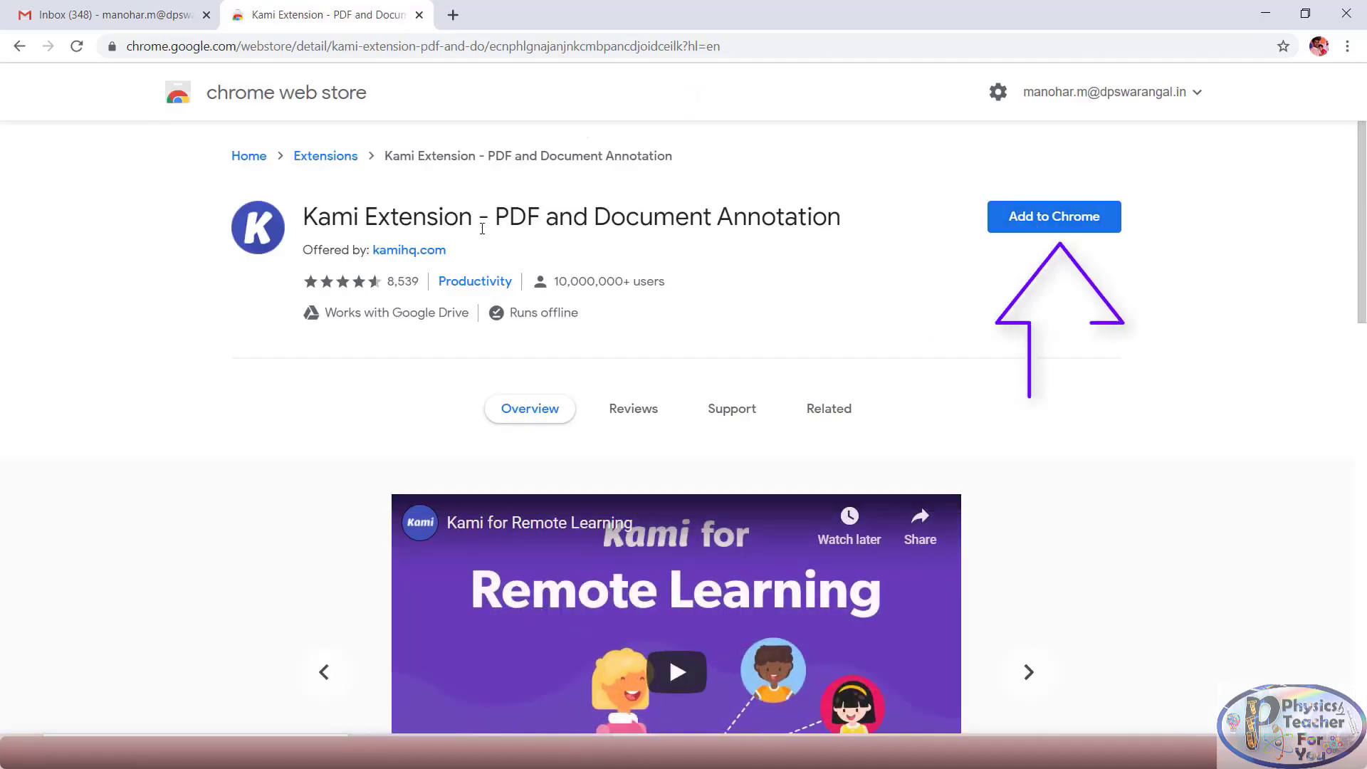
left_click_drag(497, 222, 851, 232)
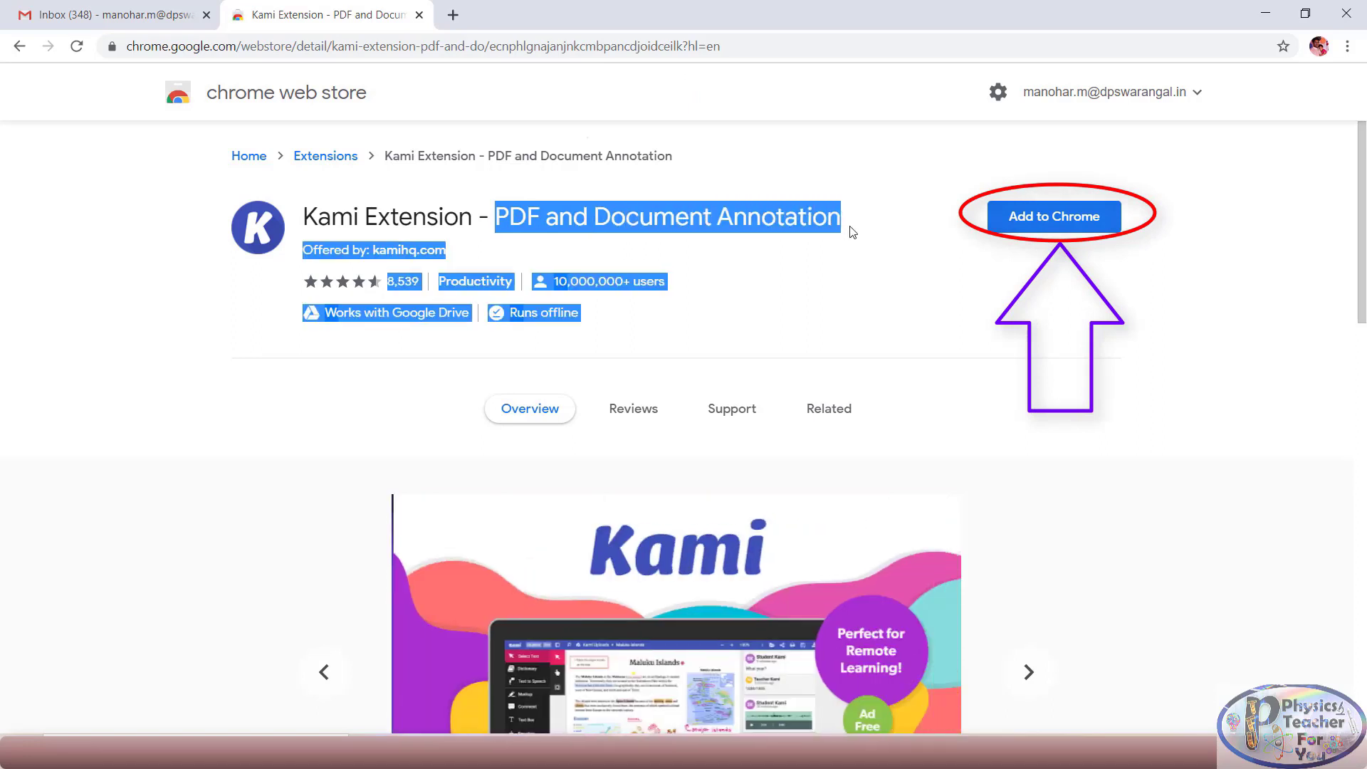
left_click(1073, 223)
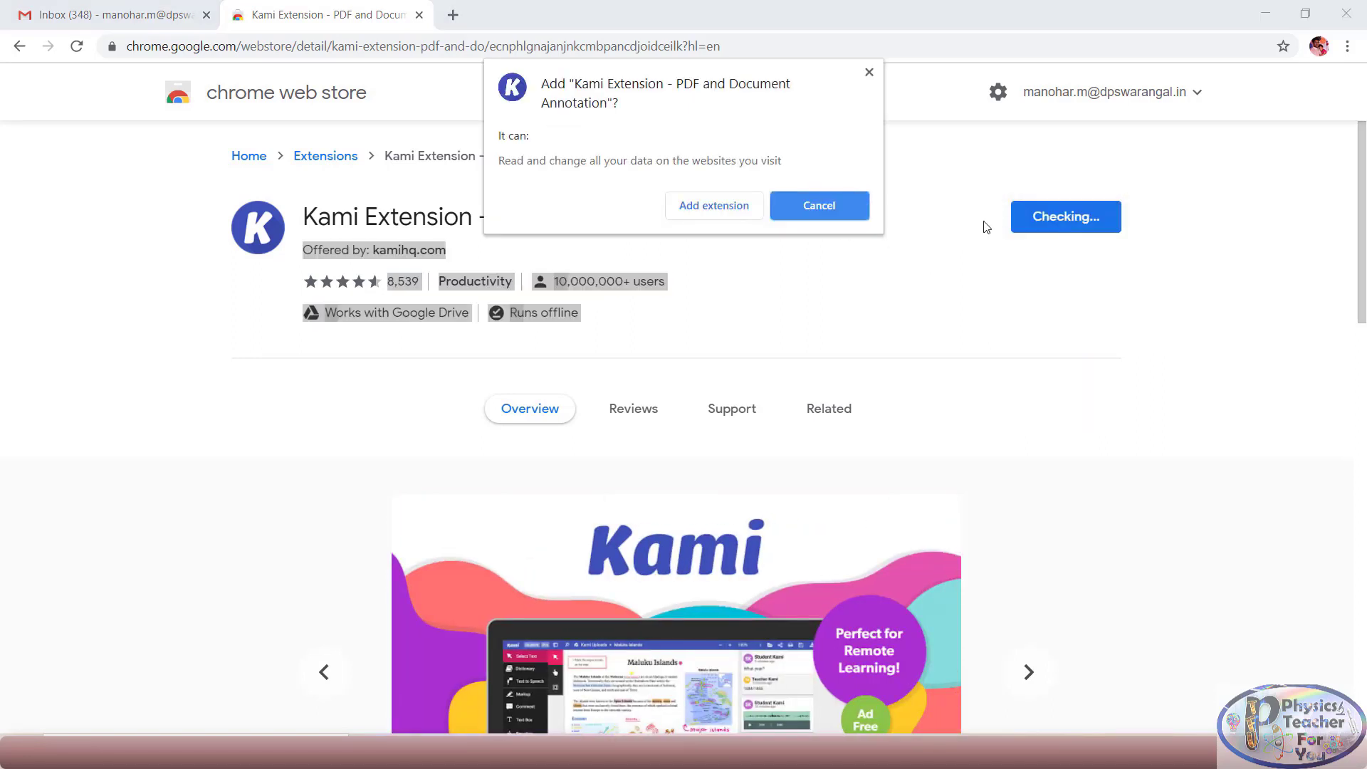
left_click(716, 205)
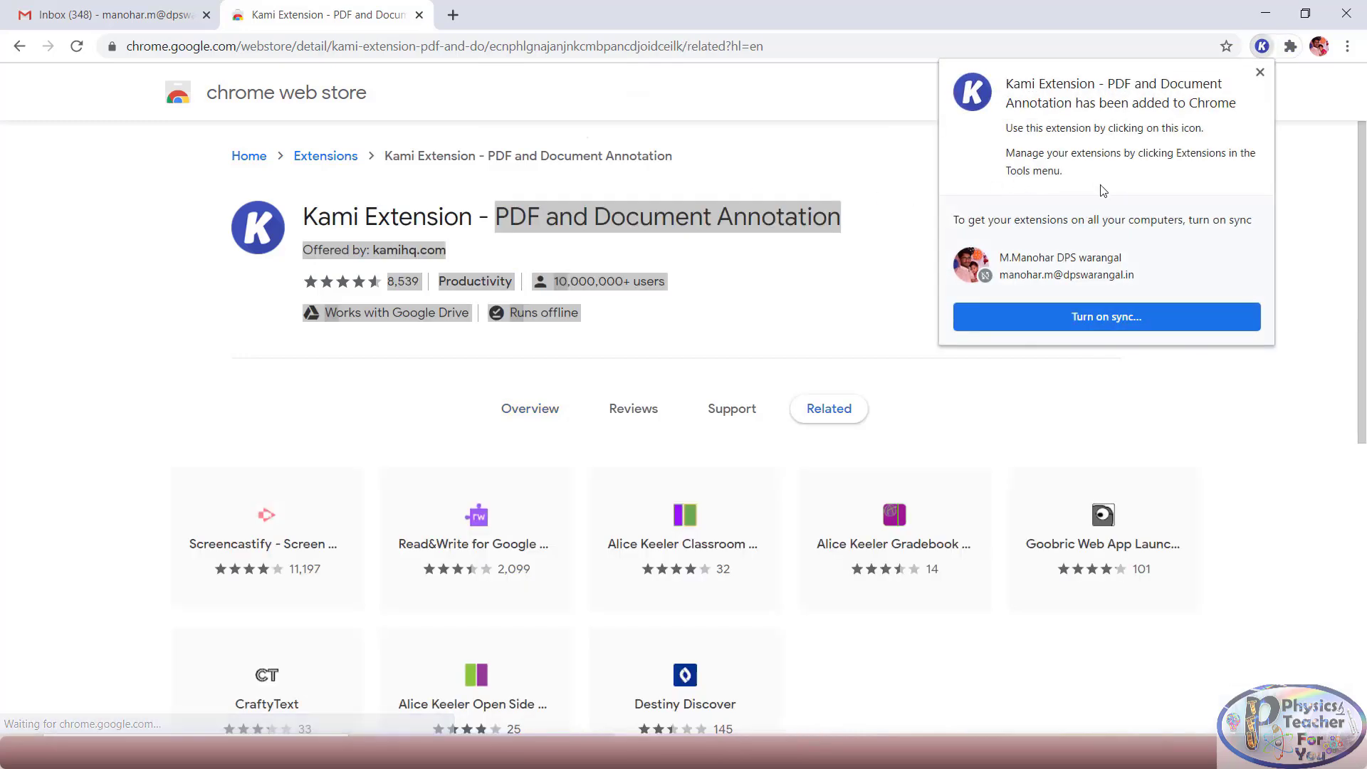
key("Escape")
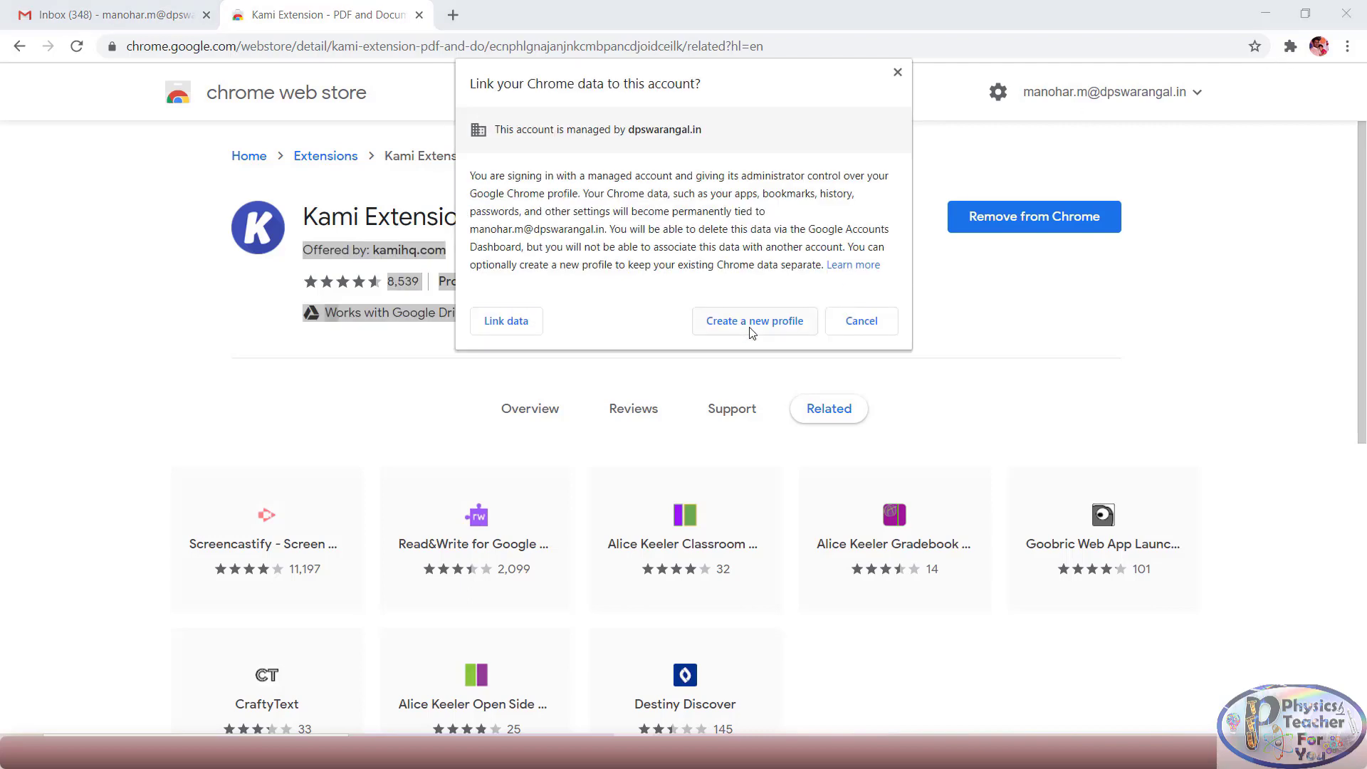
left_click(506, 321)
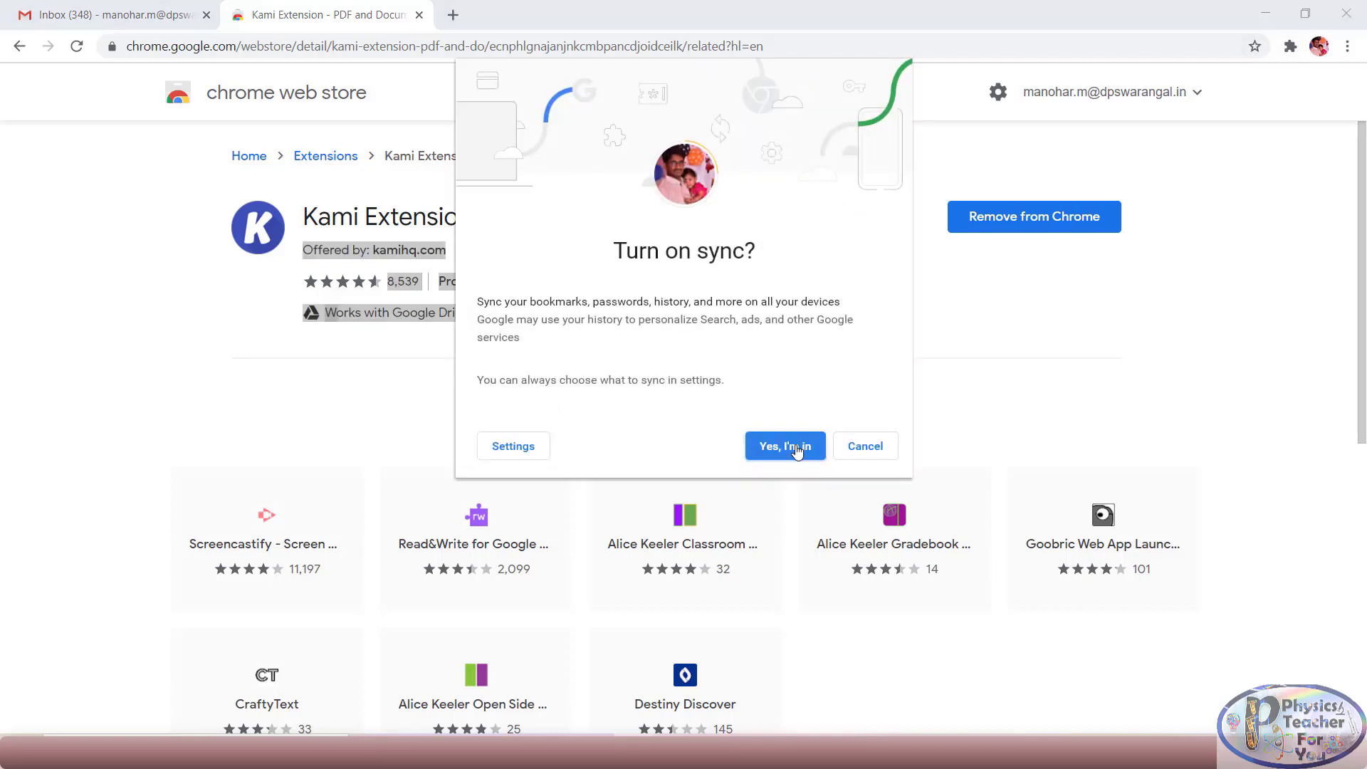
left_click(787, 447)
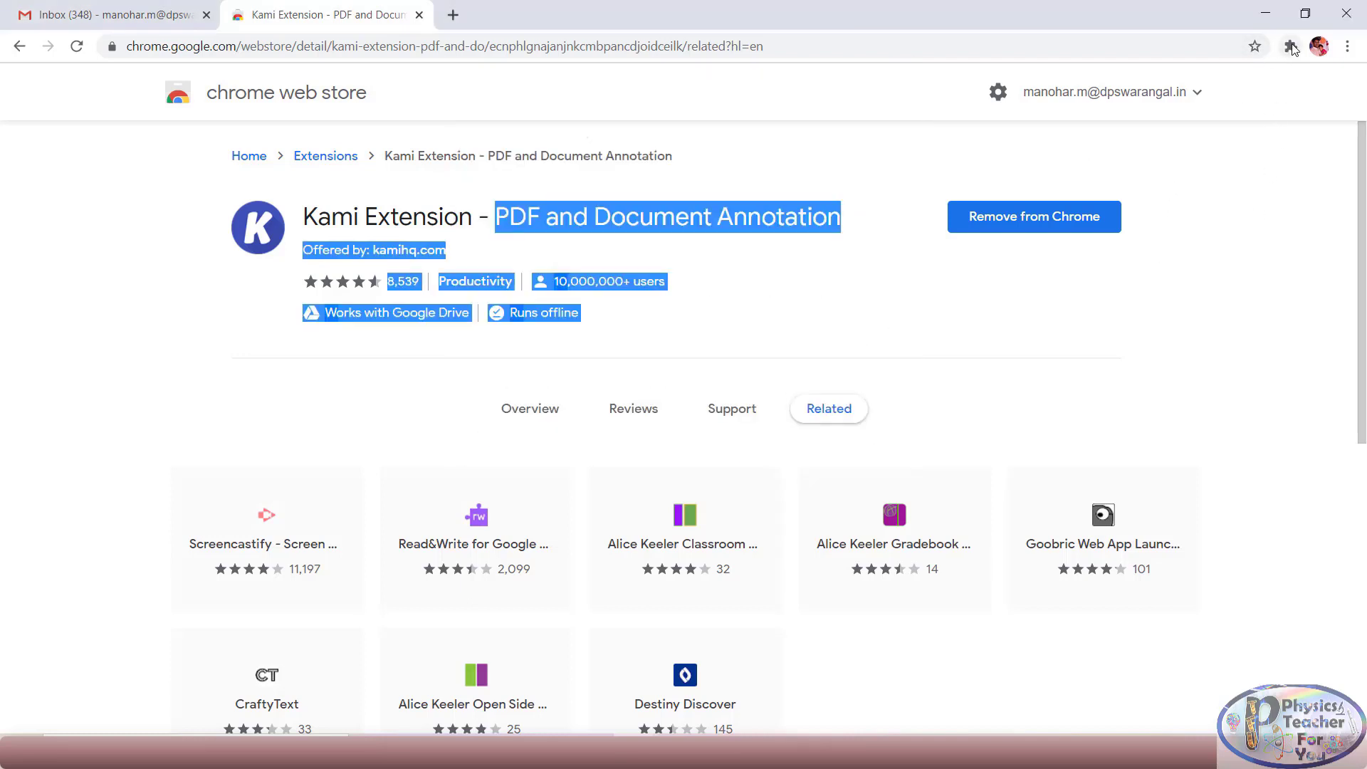
Pin Kami Extension to the toolbar from the puzzle-piece extensions list.
left_click(1291, 47)
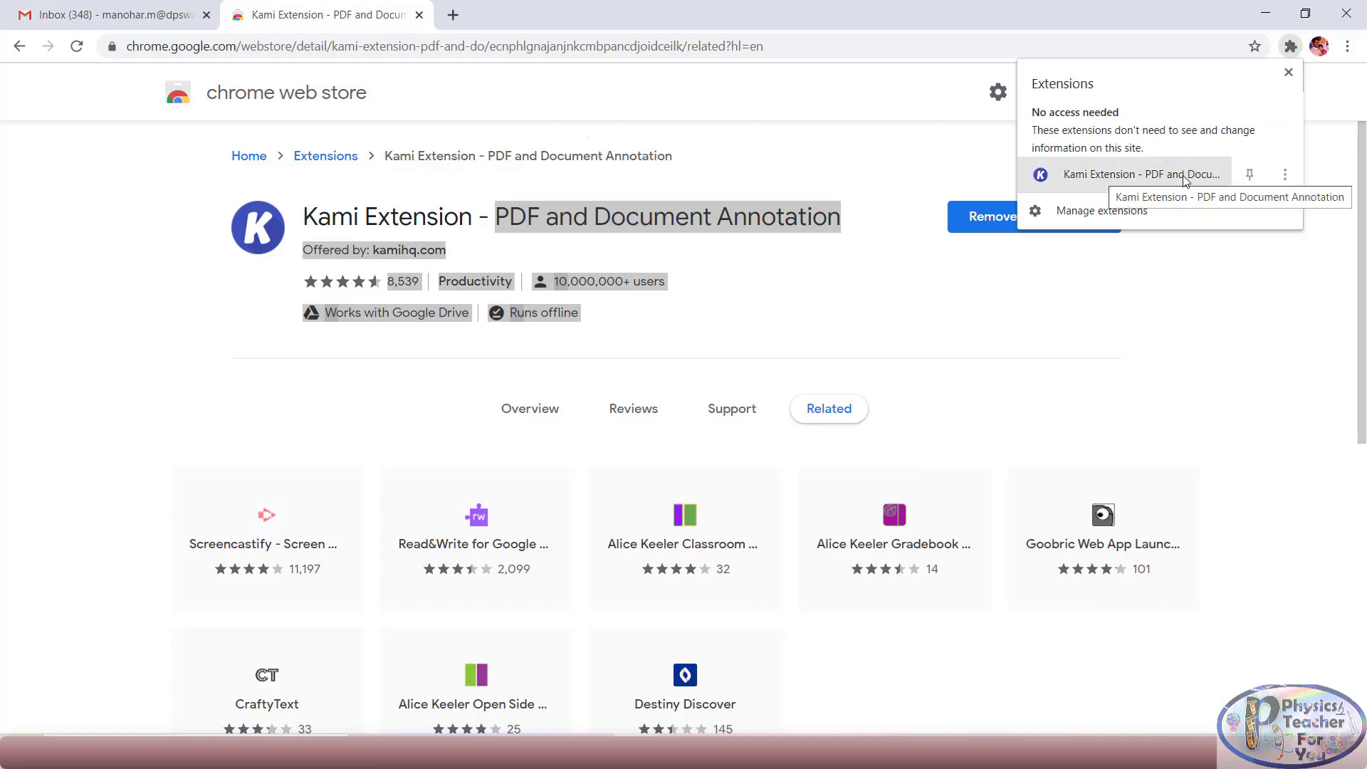
left_click(1249, 174)
left_click(1291, 47)
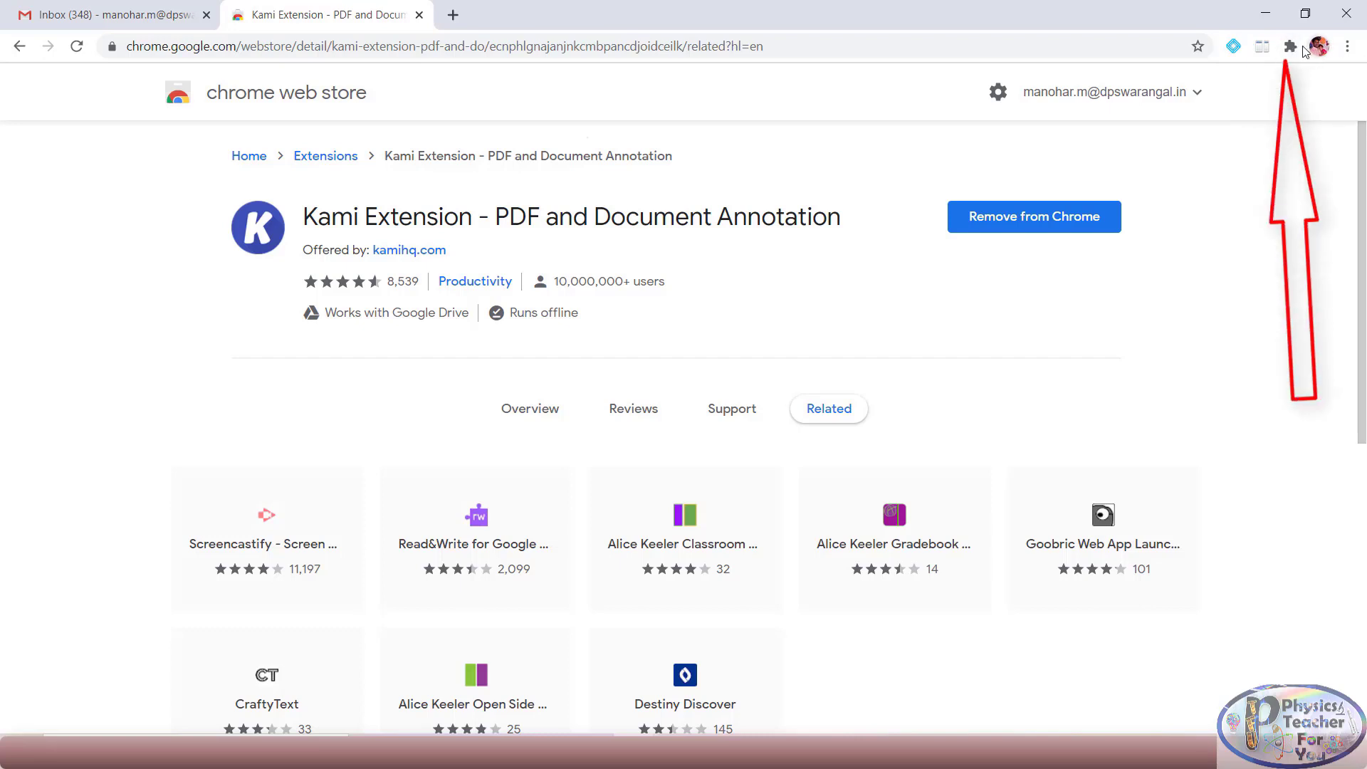
left_click(1293, 53)
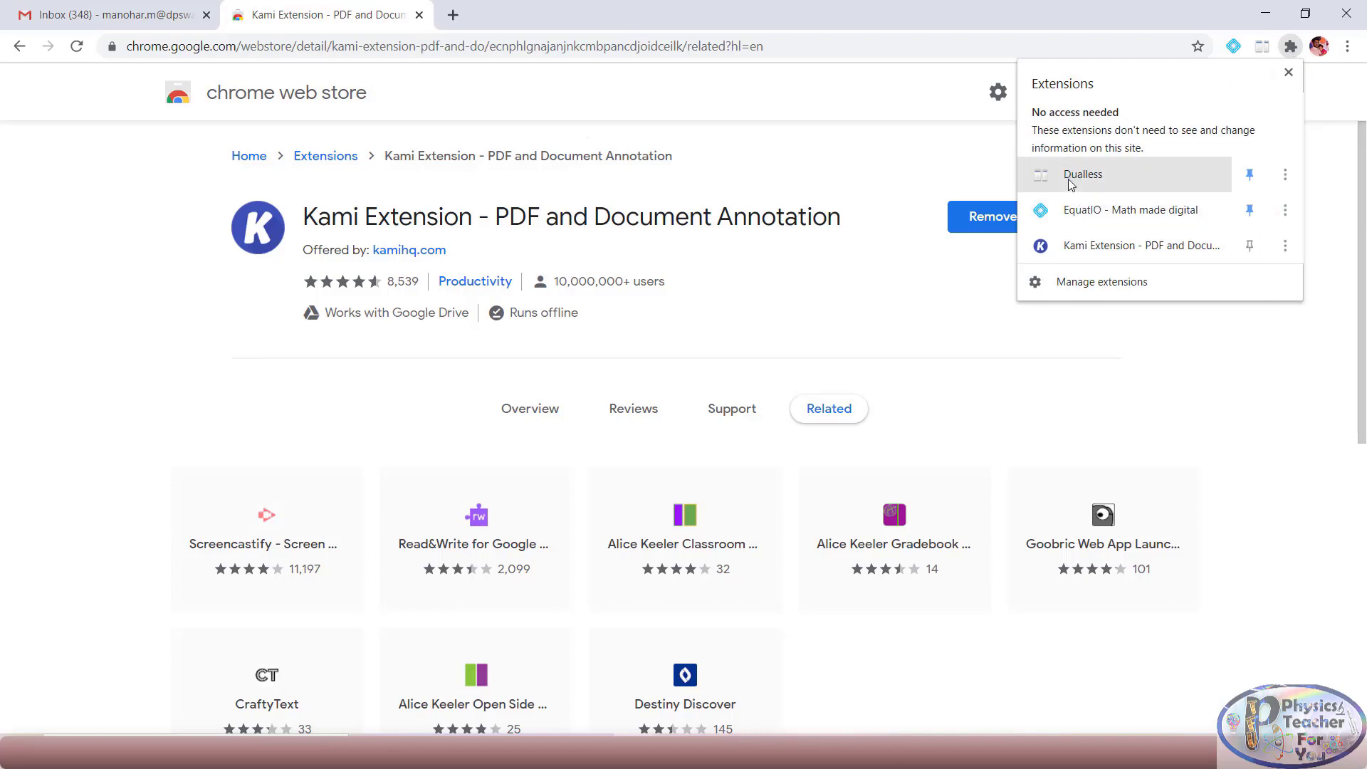
left_click(1253, 248)
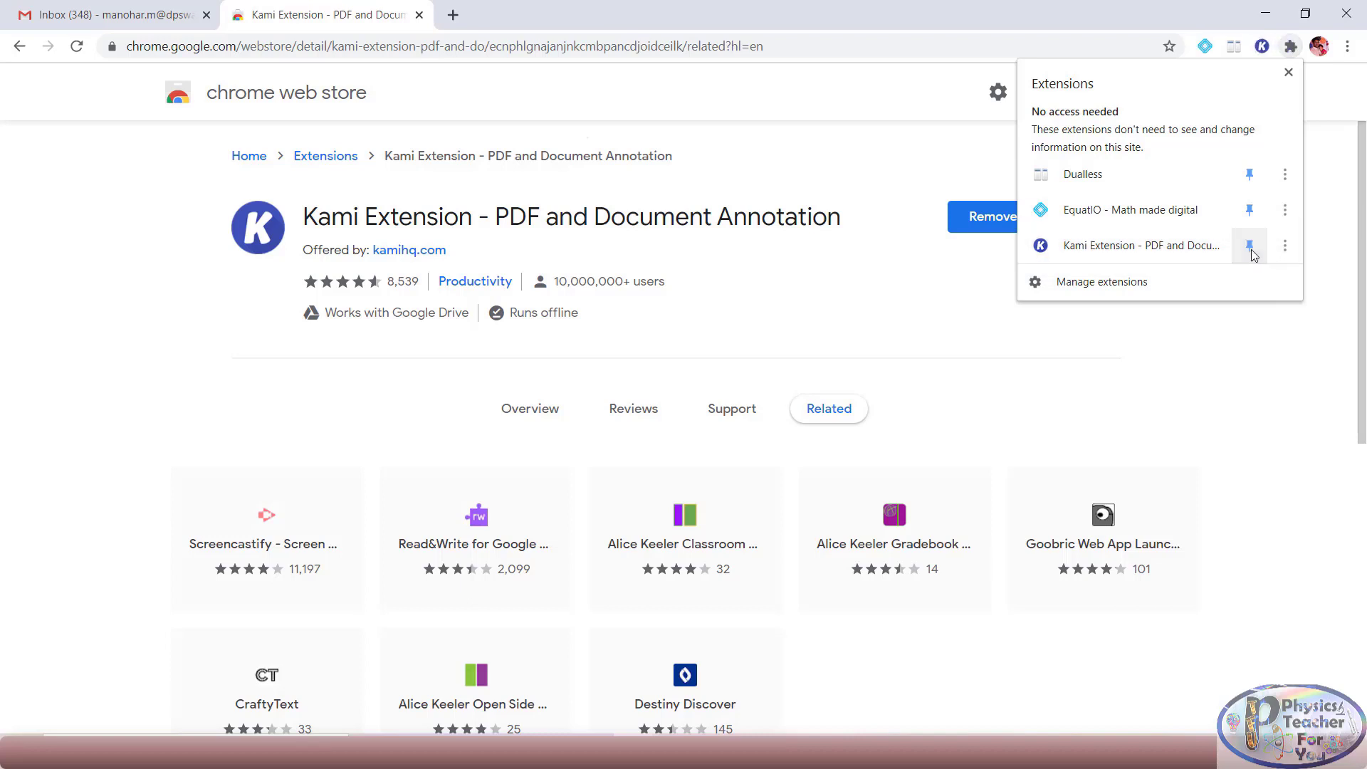
left_click(1288, 72)
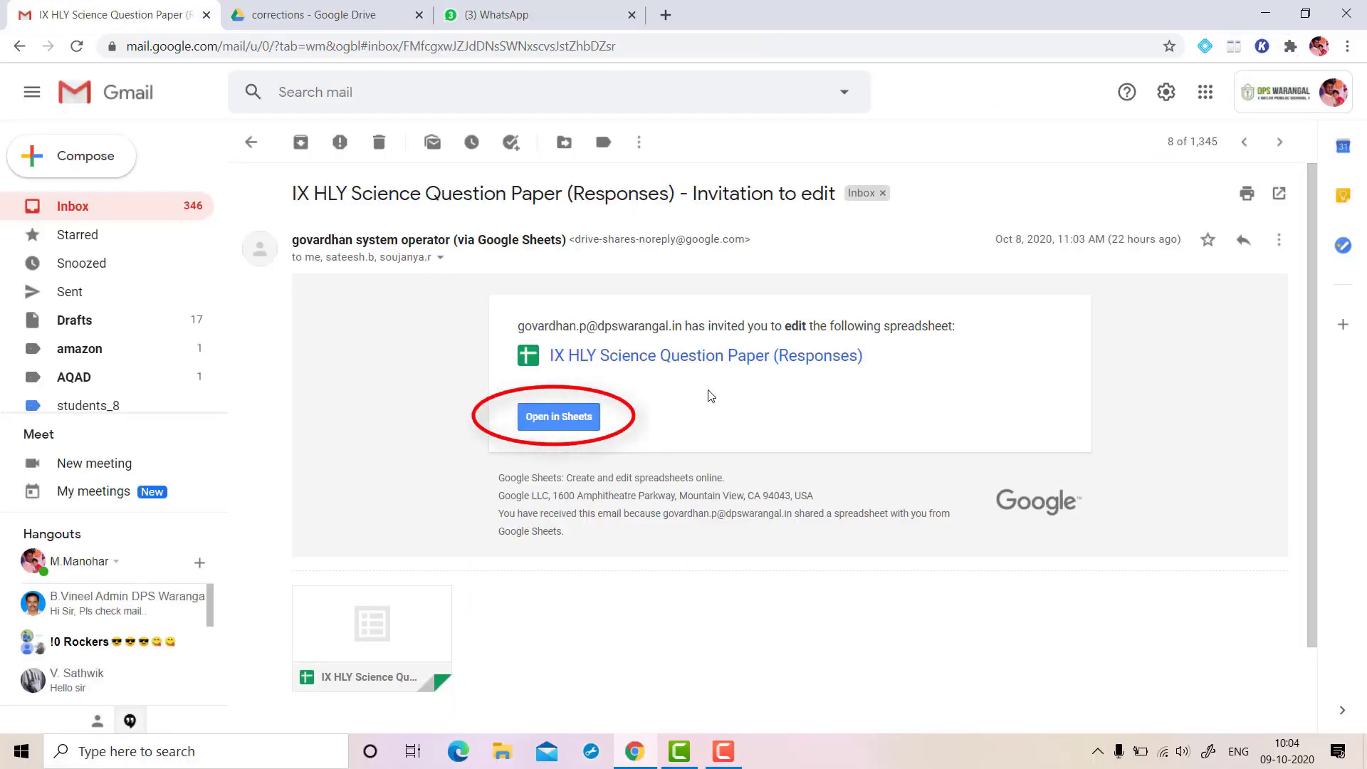
Open the responses spreadsheet from the invitation email and open row 2's SECTION-A answer PDF.
left_click(566, 425)
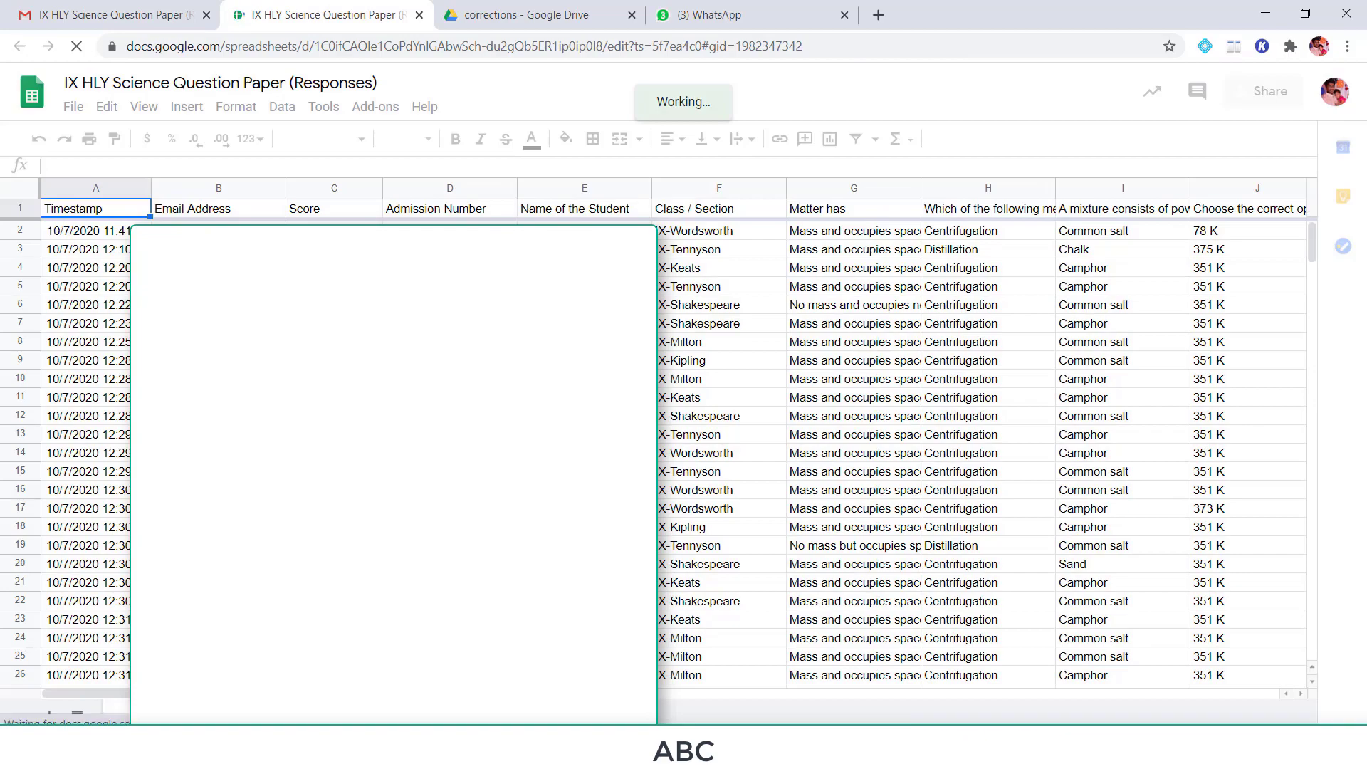
left_click_drag(427, 693, 975, 705)
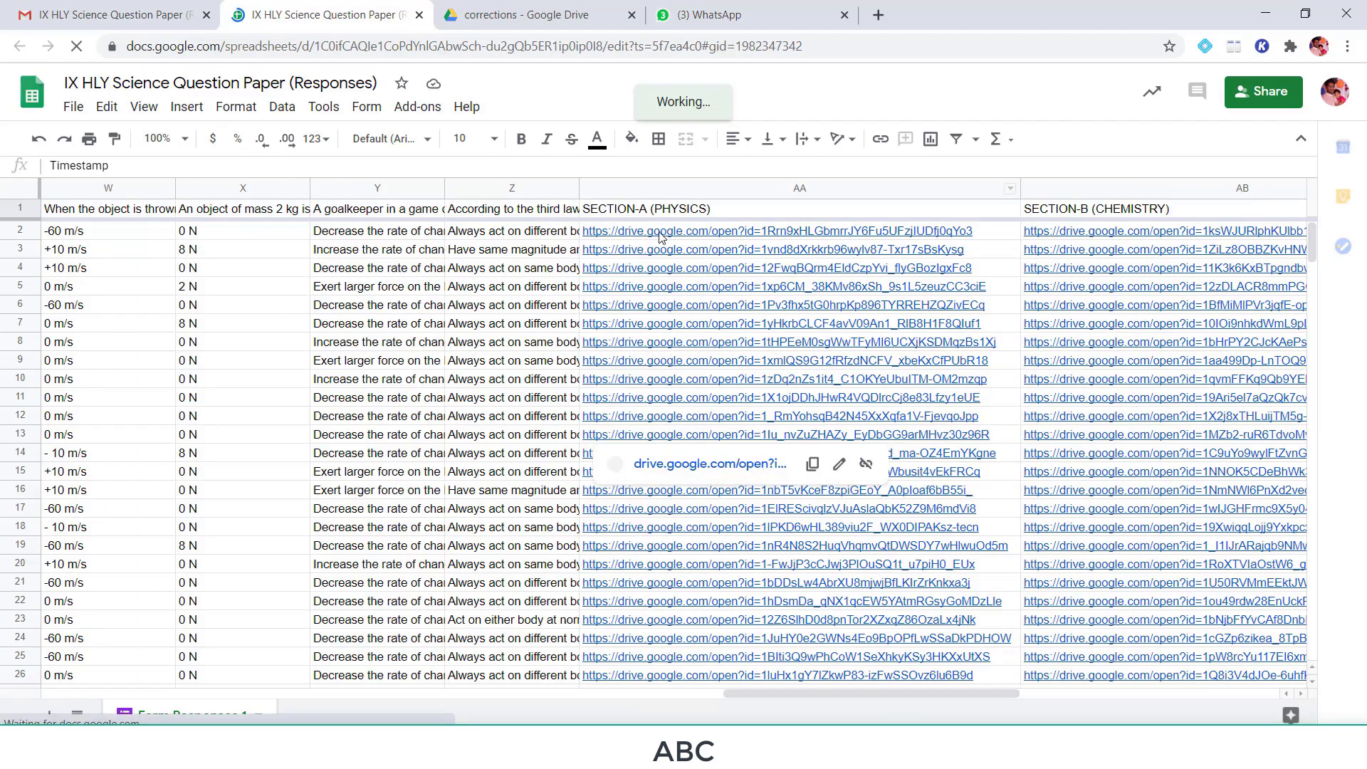
mouse_move(660, 237)
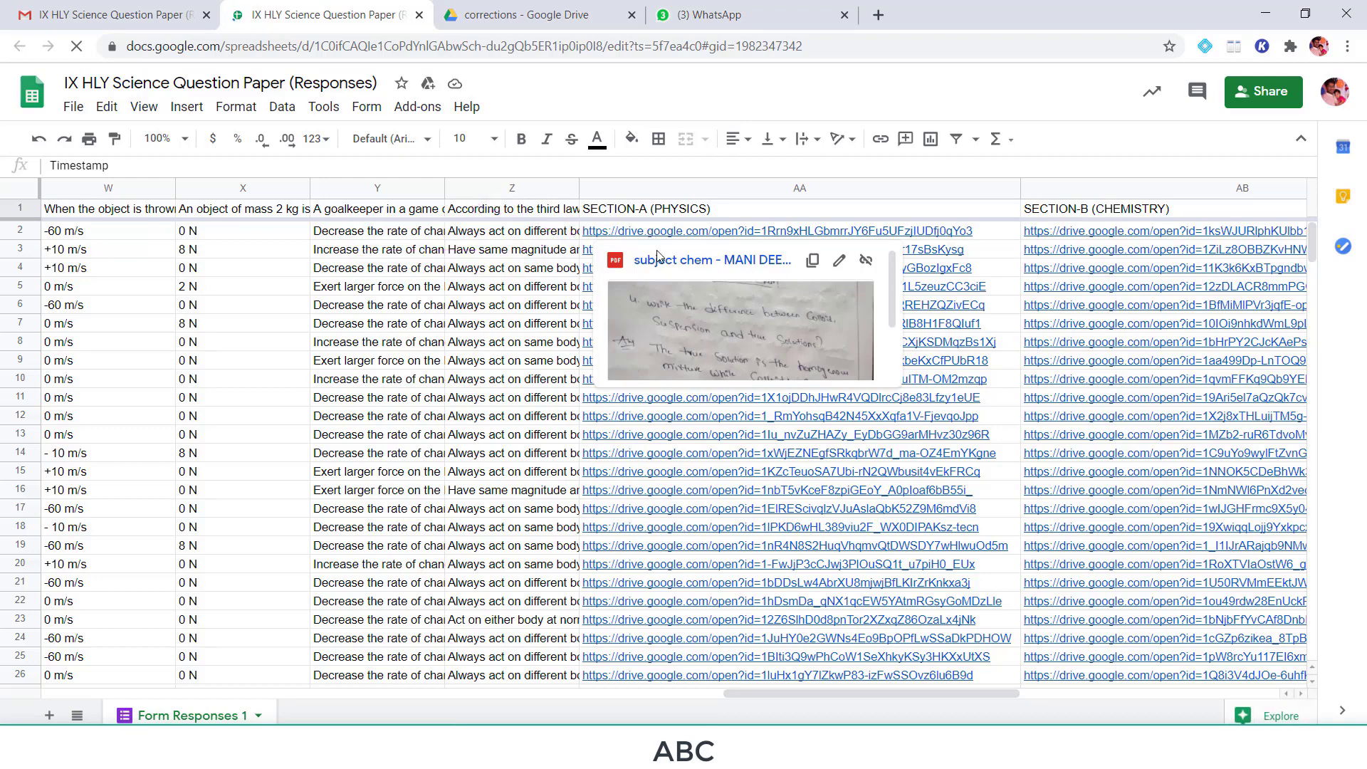
left_click(662, 262)
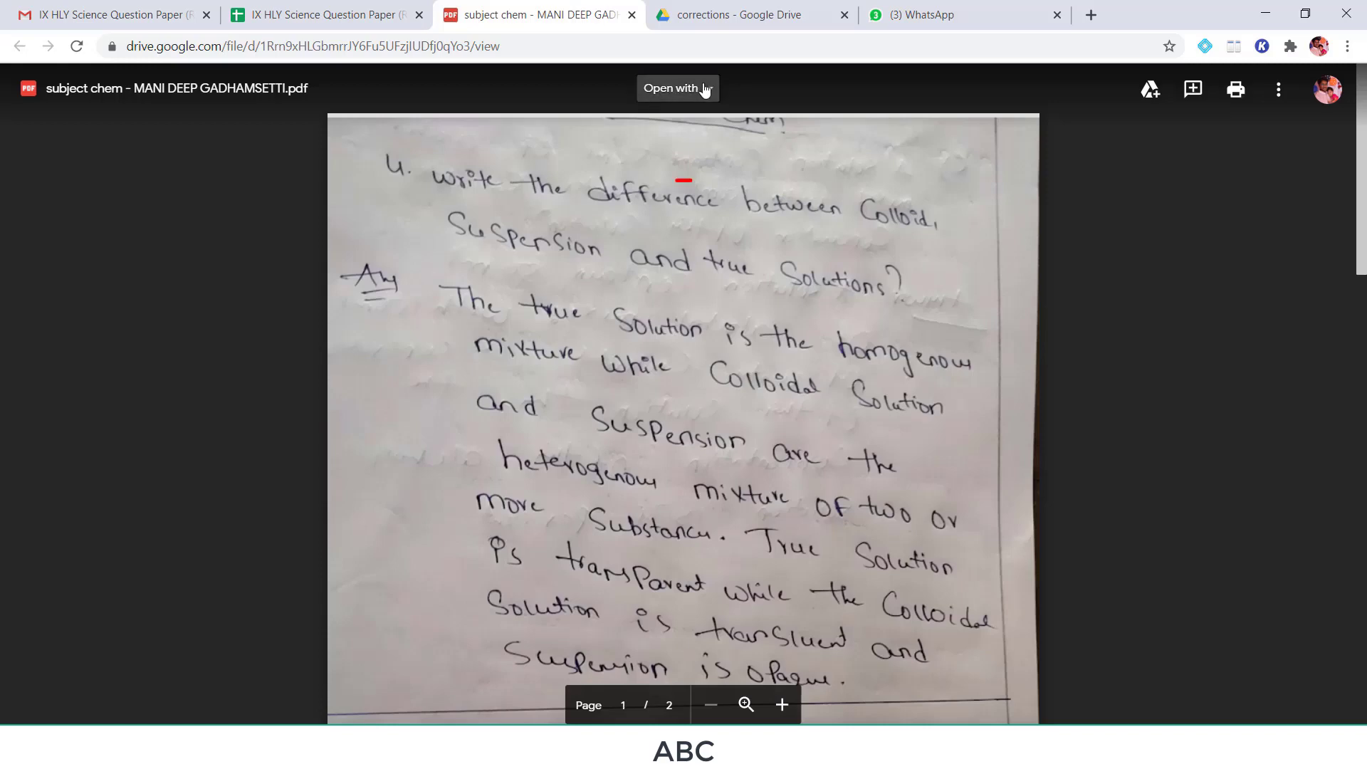
Open the chemistry answer PDF with 'Annotate with Kami' from Drive's Open with menu.
left_click(705, 88)
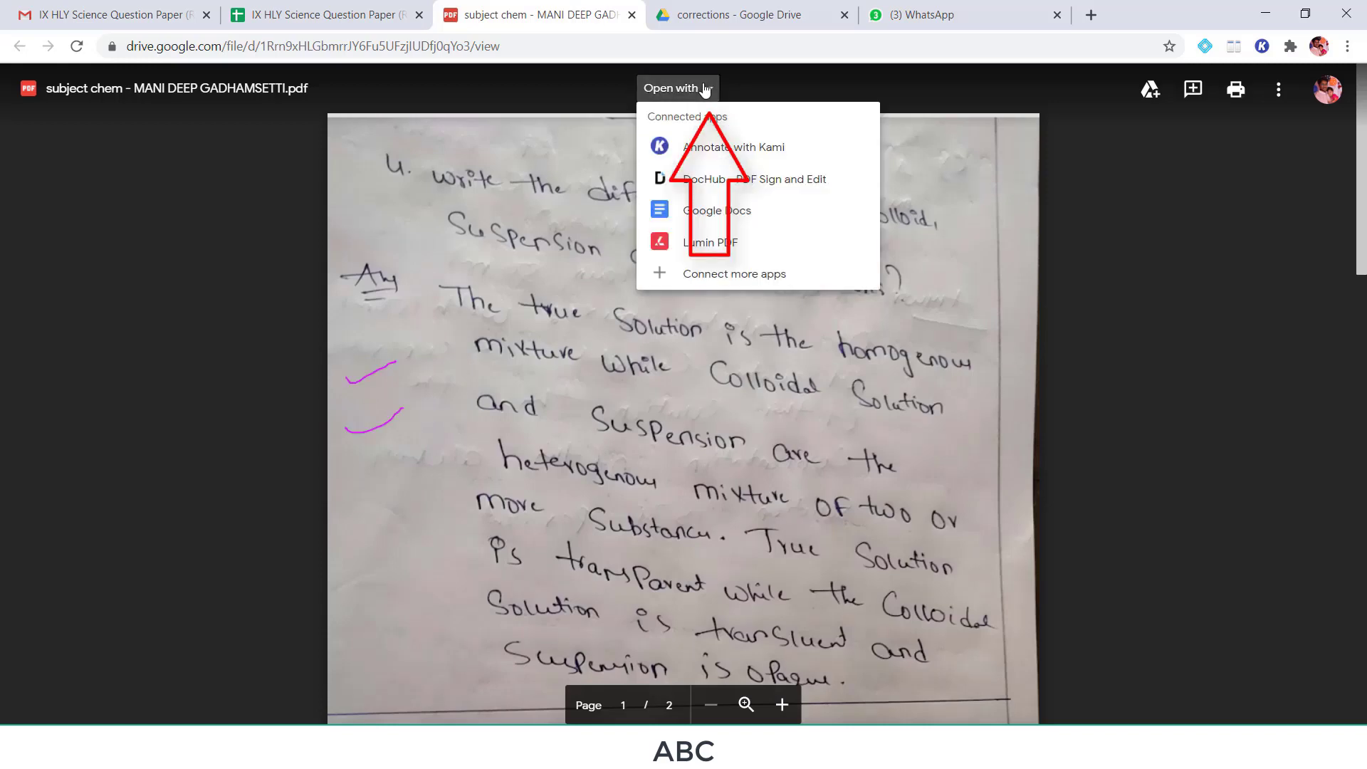
left_click(706, 148)
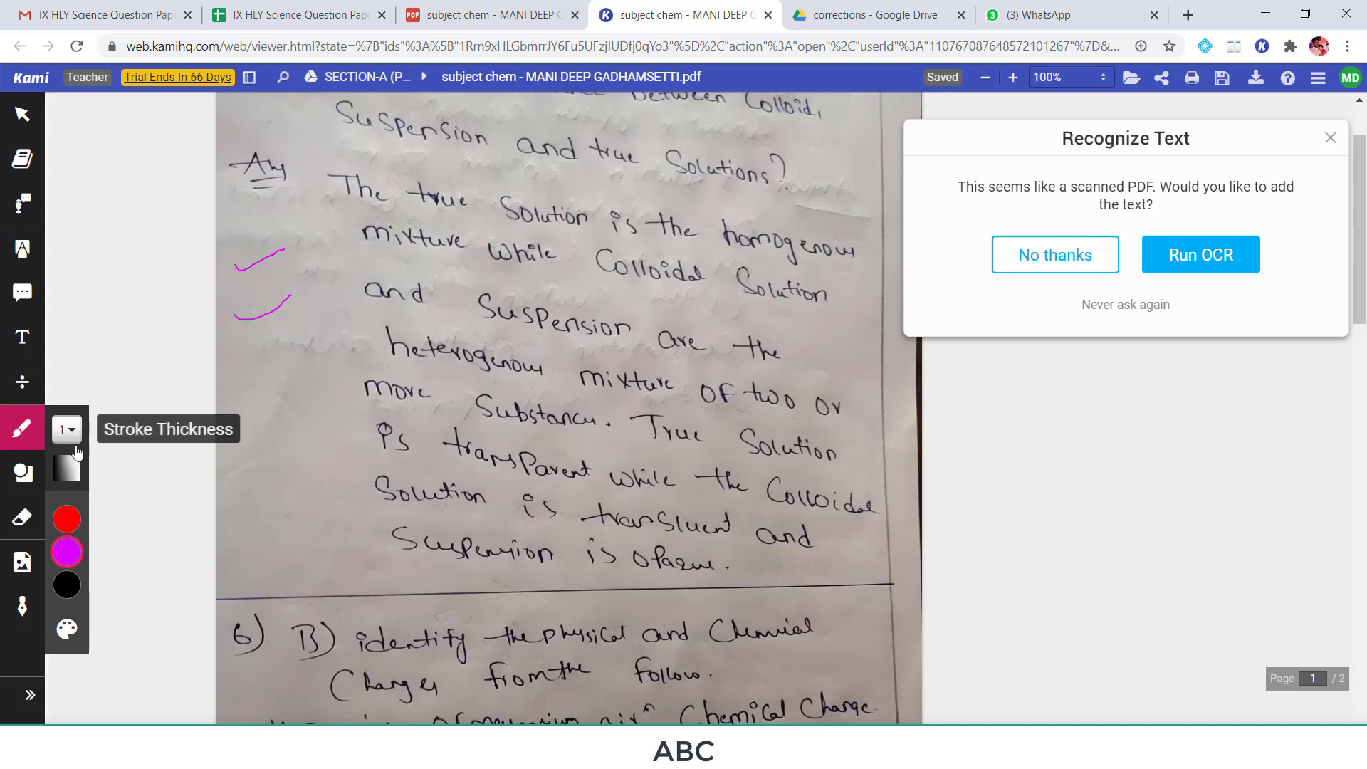
With a red pen, cross out the question 4 number and draw a # at the top right.
mouse_move(69, 536)
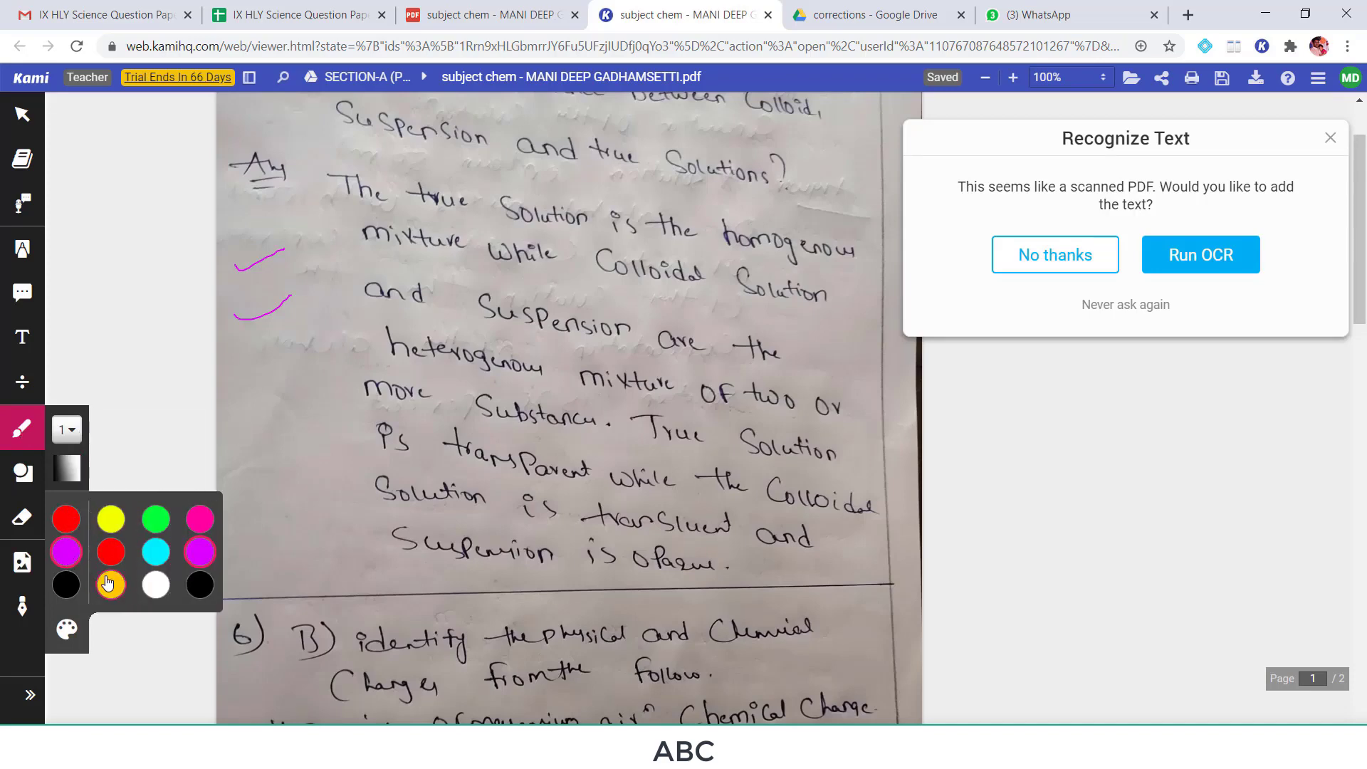
left_click(111, 554)
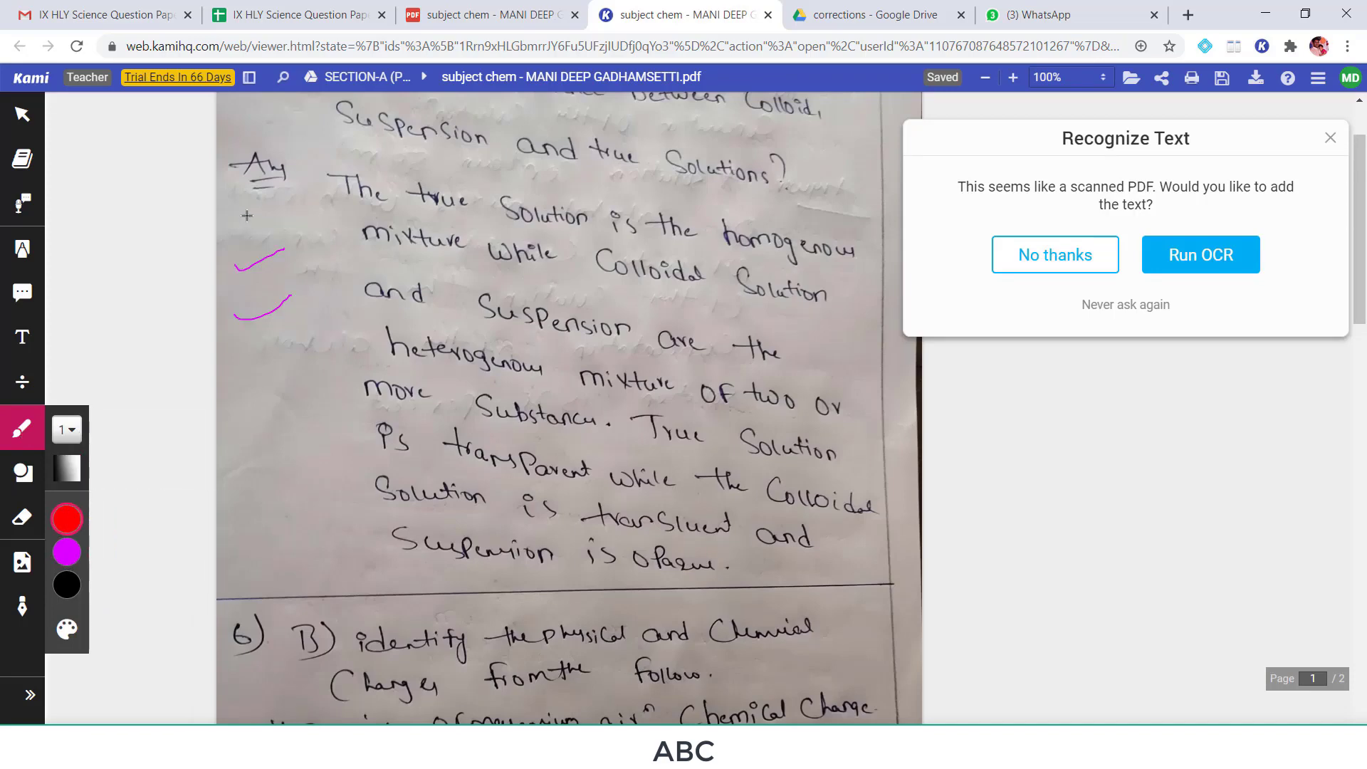
scroll(262, 192, "up", 1)
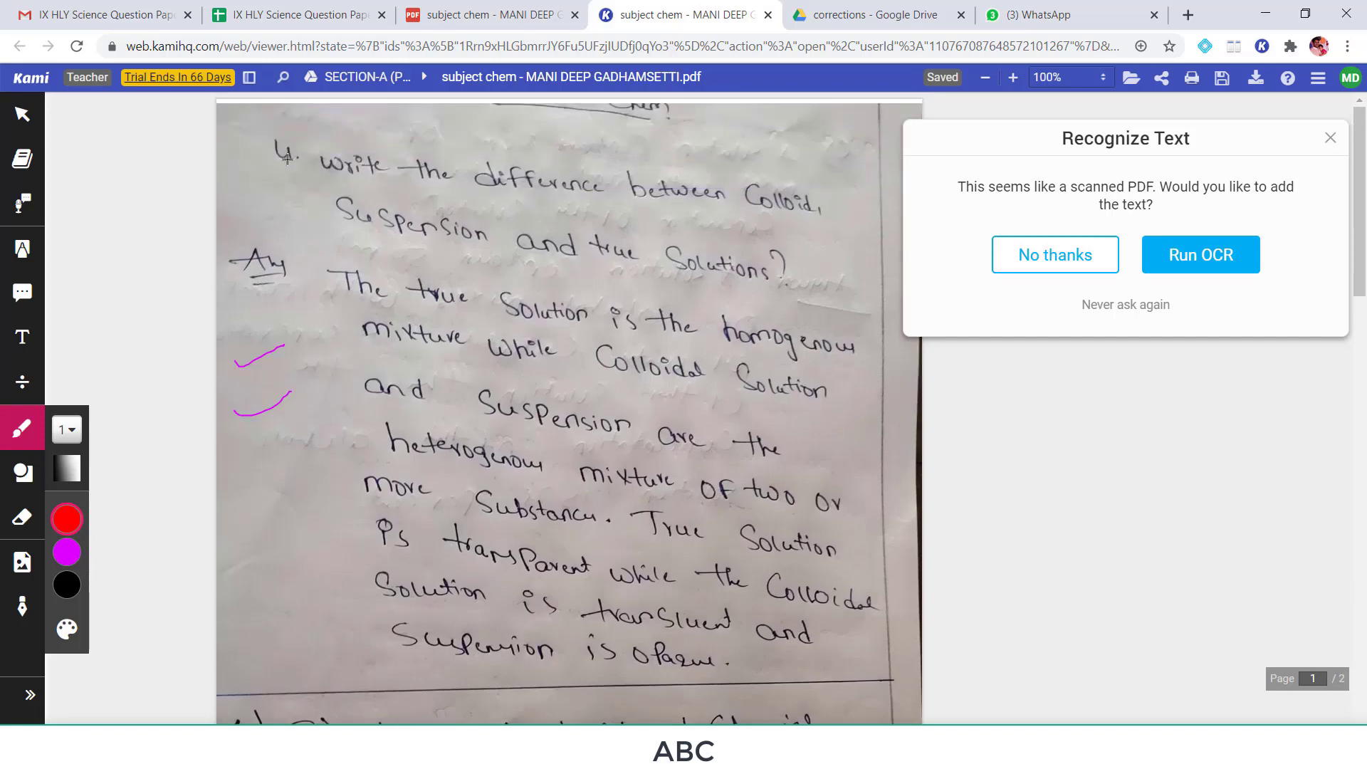
left_click_drag(244, 150, 316, 131)
mouse_move(242, 177)
left_mouse_down()
mouse_move(338, 138)
mouse_move(258, 184)
left_mouse_up()
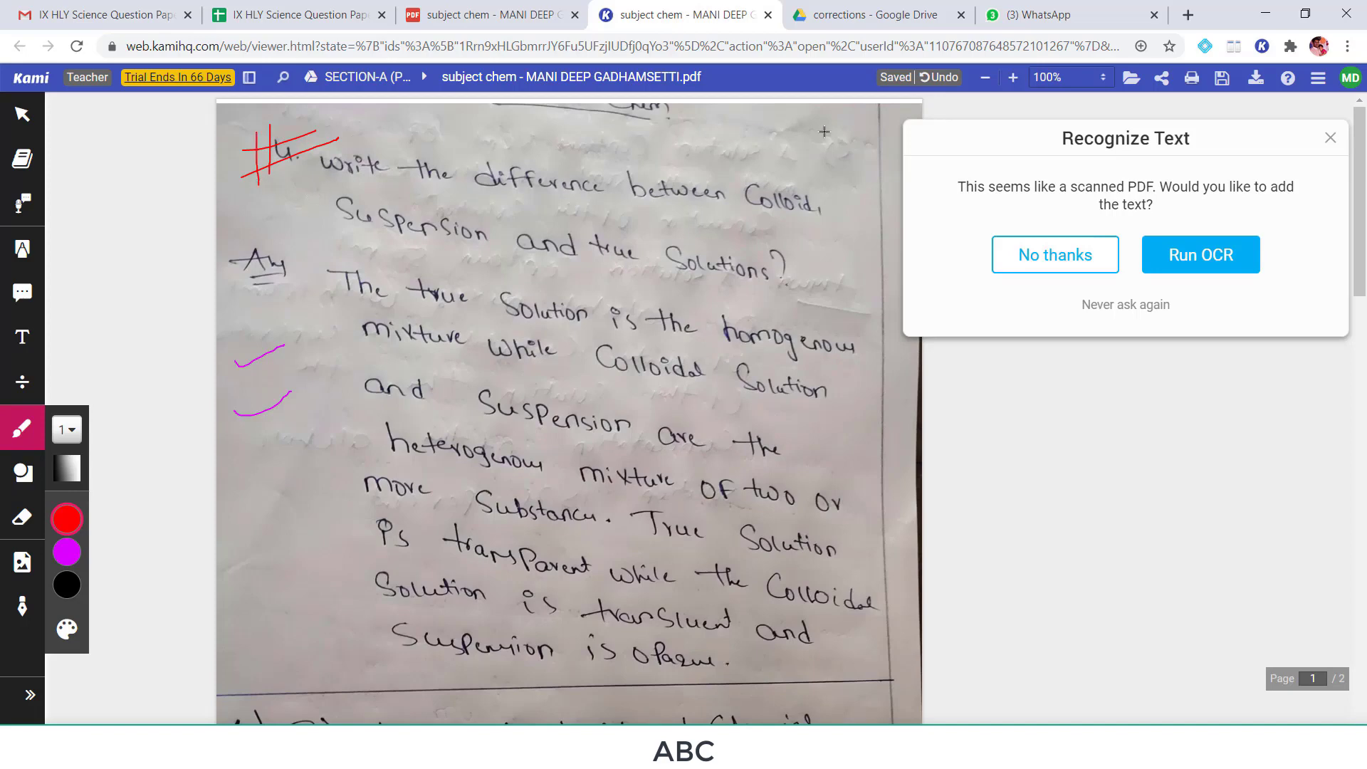
mouse_move(852, 120)
left_mouse_down()
mouse_move(854, 147)
mouse_move(882, 119)
mouse_move(895, 131)
left_mouse_up()
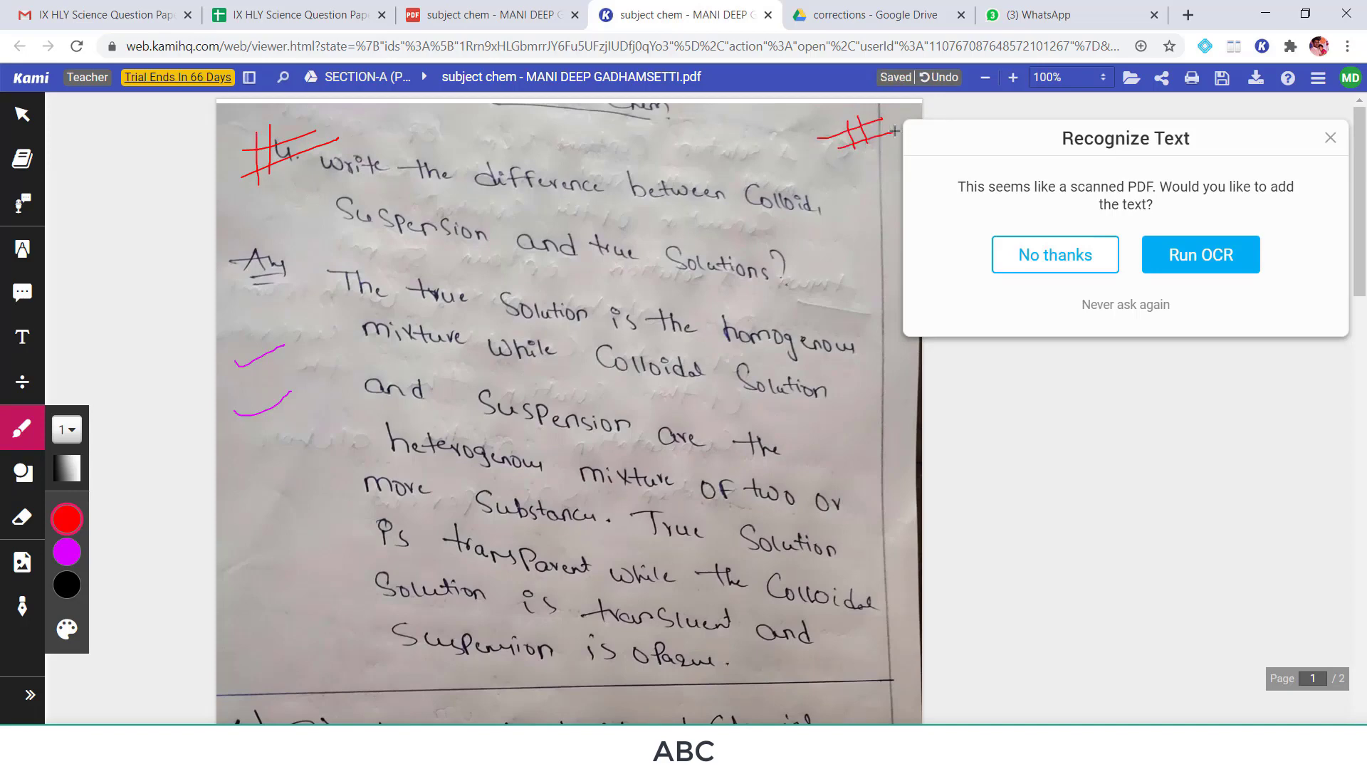
Dismiss the OCR offer, save the annotations to Drive with Save Now, and close Kami.
left_click(1329, 140)
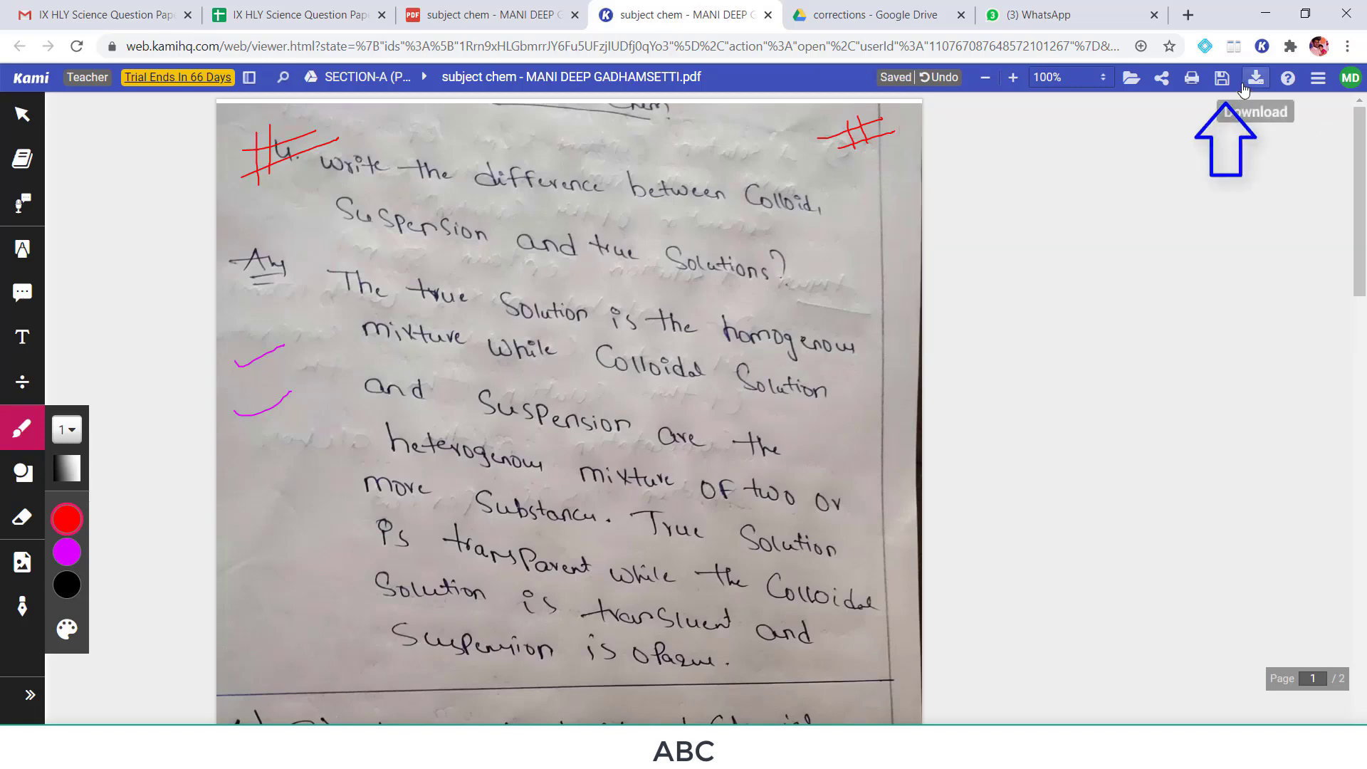
left_click(1222, 79)
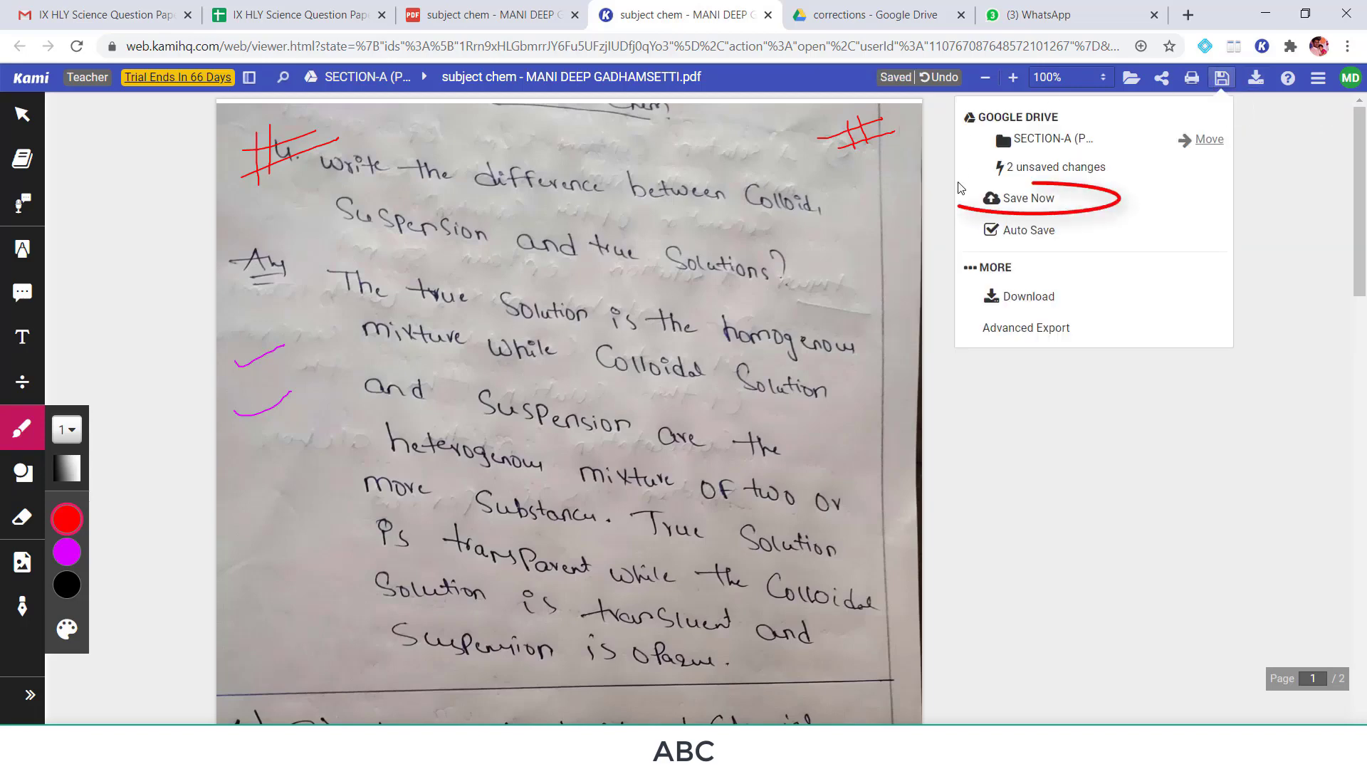
left_click(1037, 203)
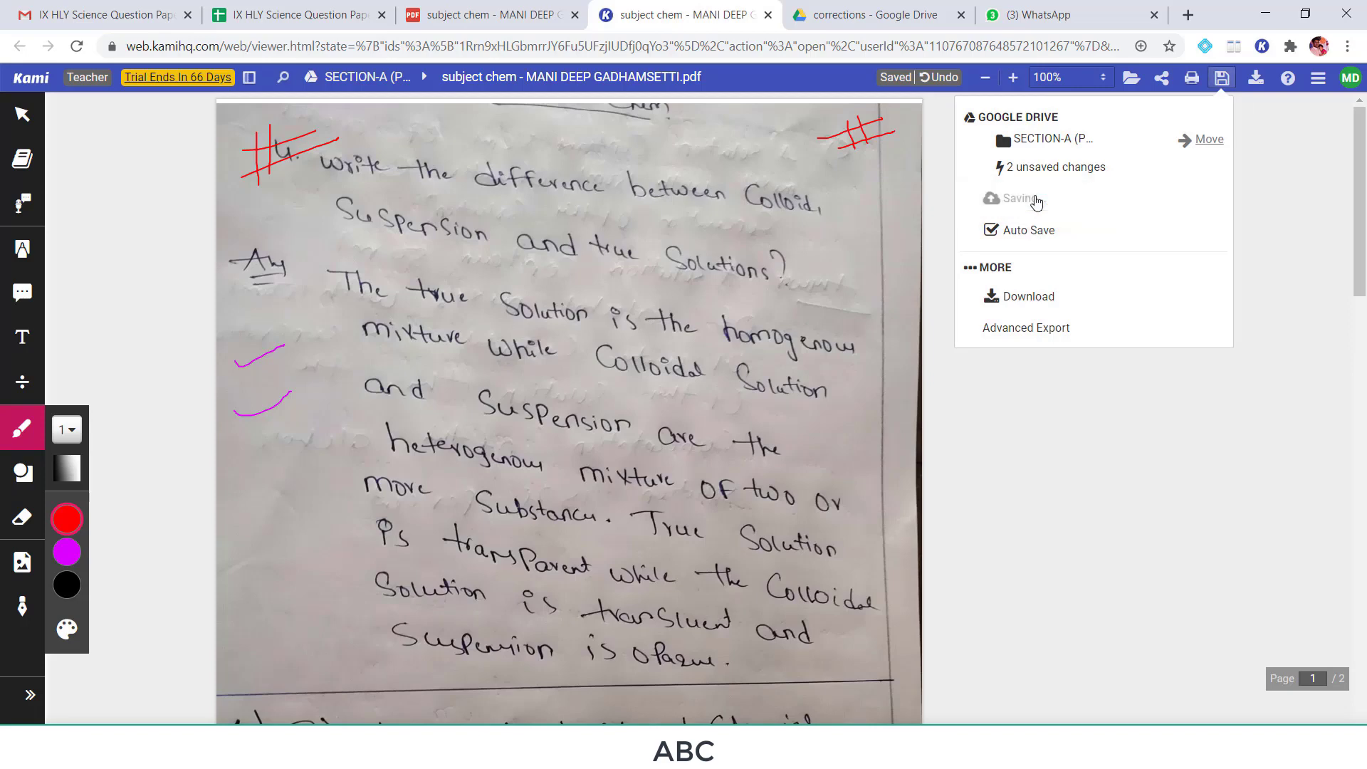
left_click(768, 14)
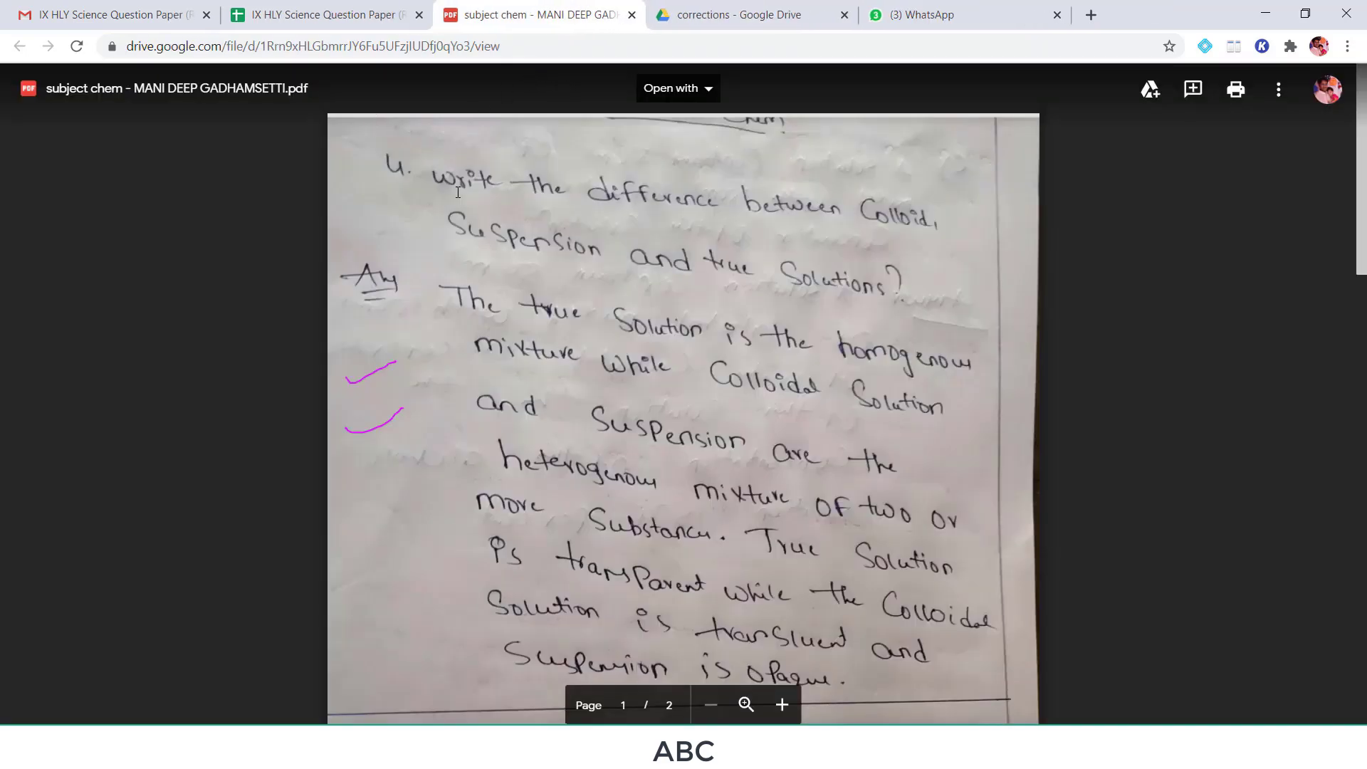
Reopen row 2's answer file from the Drive link in the responses sheet.
left_click(631, 15)
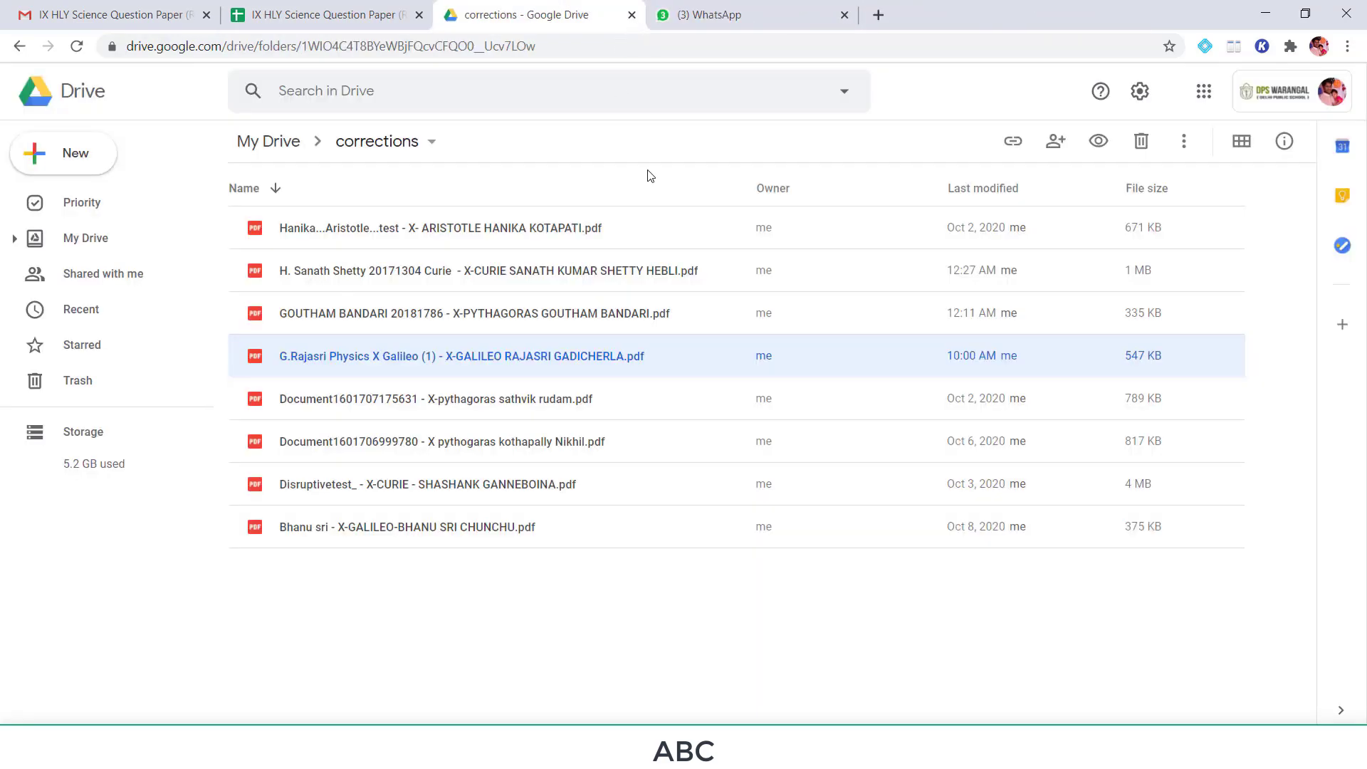
left_click(282, 14)
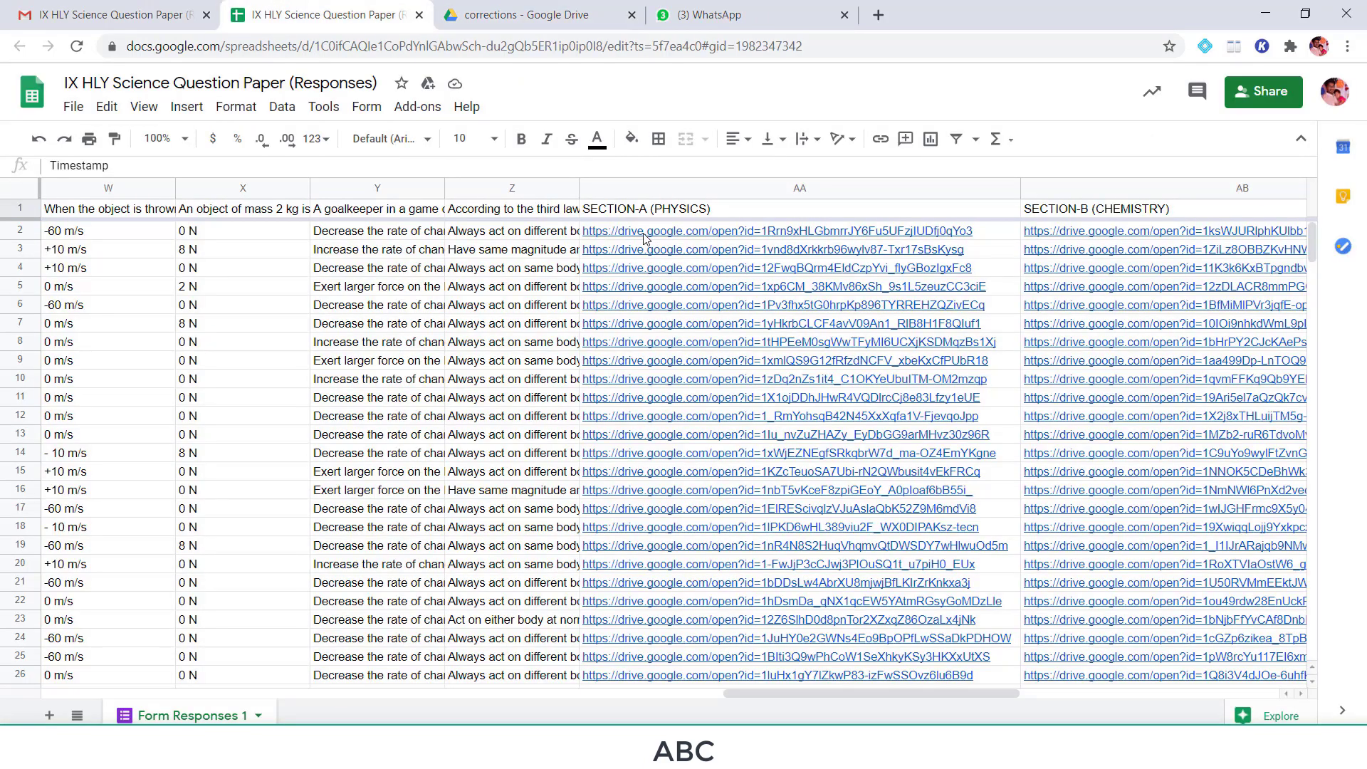
left_click(644, 239)
left_click(660, 268)
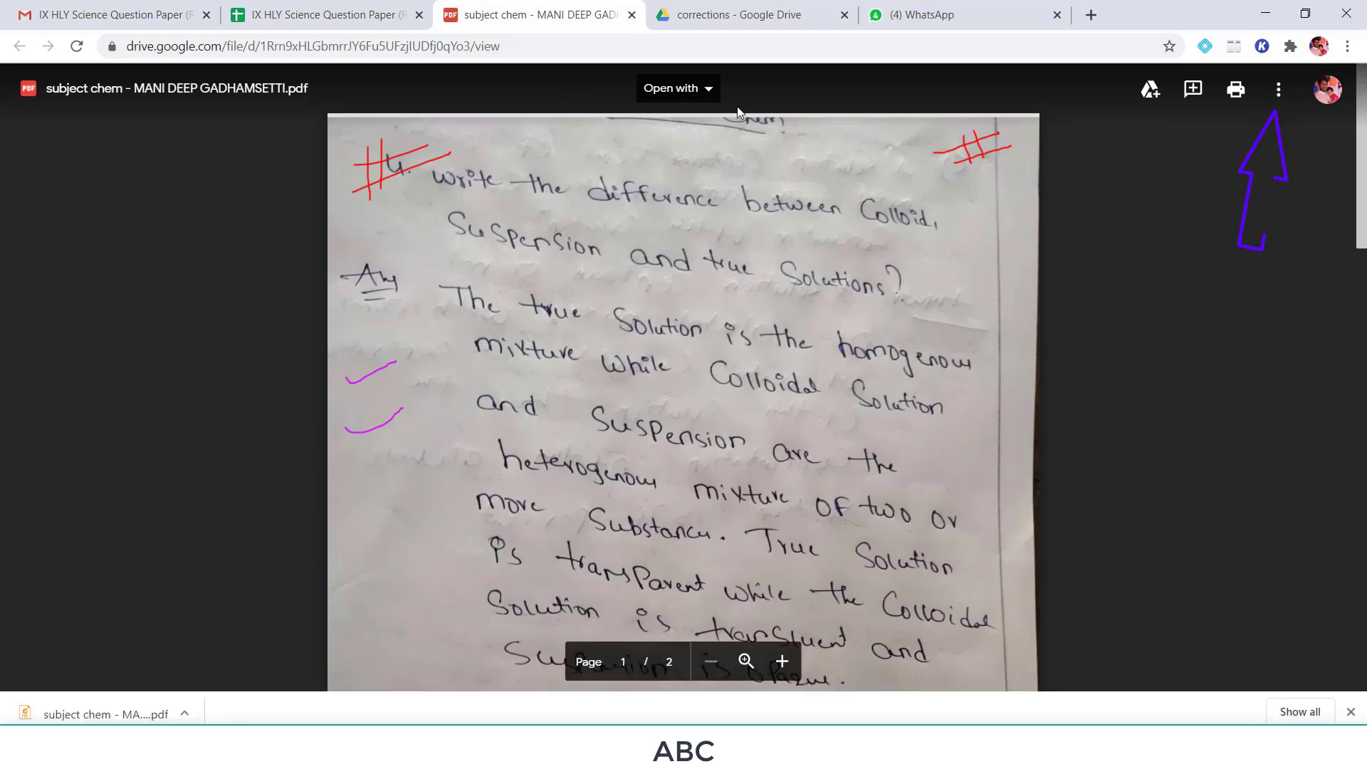
Download the marked answer PDF and open it in Foxit Reader.
left_click(1276, 94)
left_click(1086, 292)
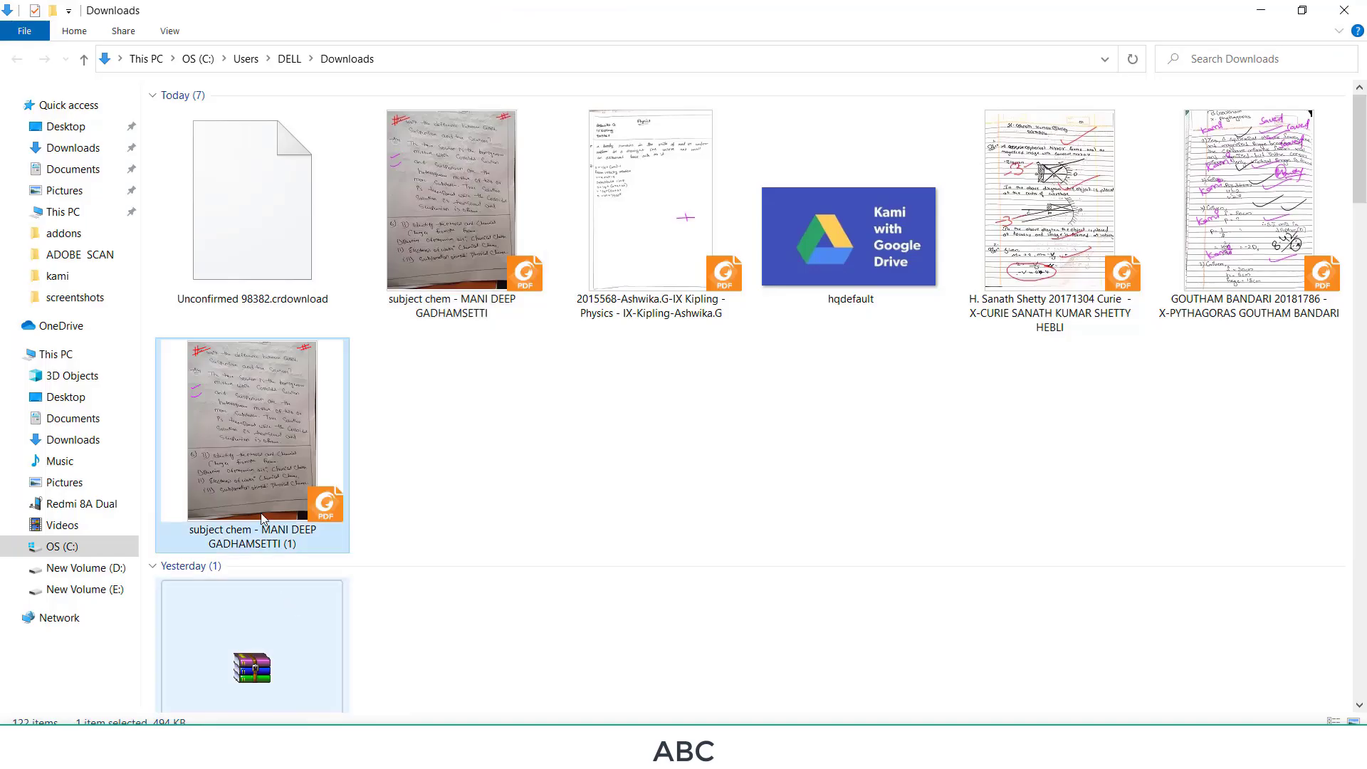
double_click(426, 226)
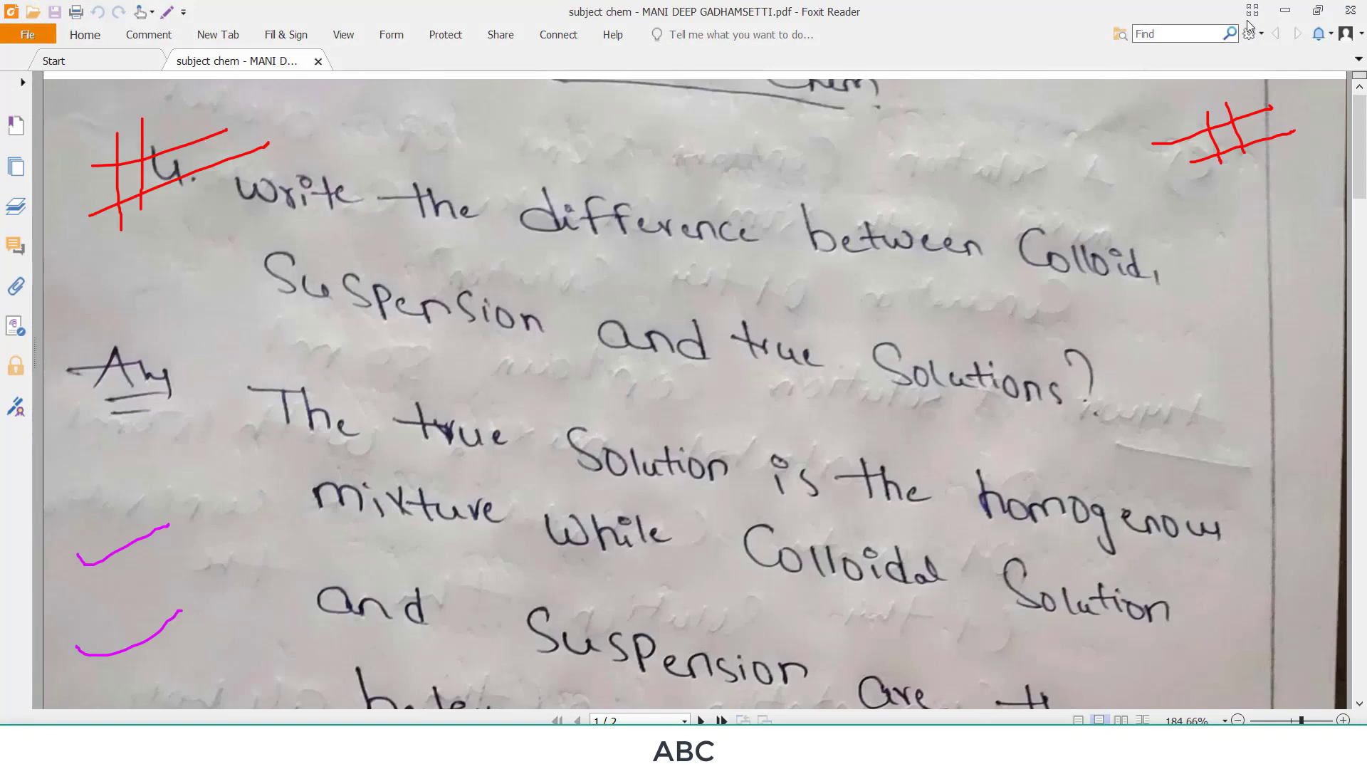
Close the marked chemistry answer sheet in Foxit Reader.
left_click(1350, 17)
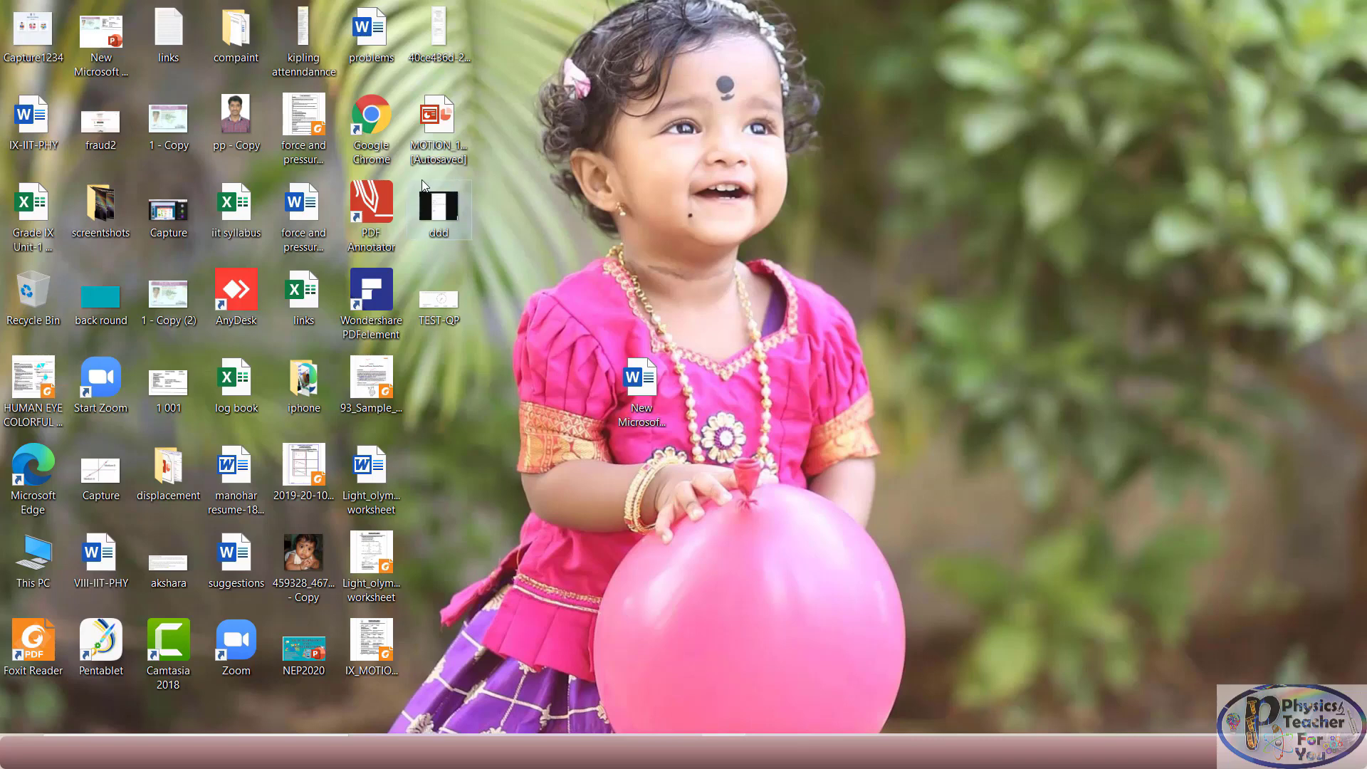
Relaunch Chrome, open Gmail maximized, and go to Google Drive through the apps grid.
double_click(382, 135)
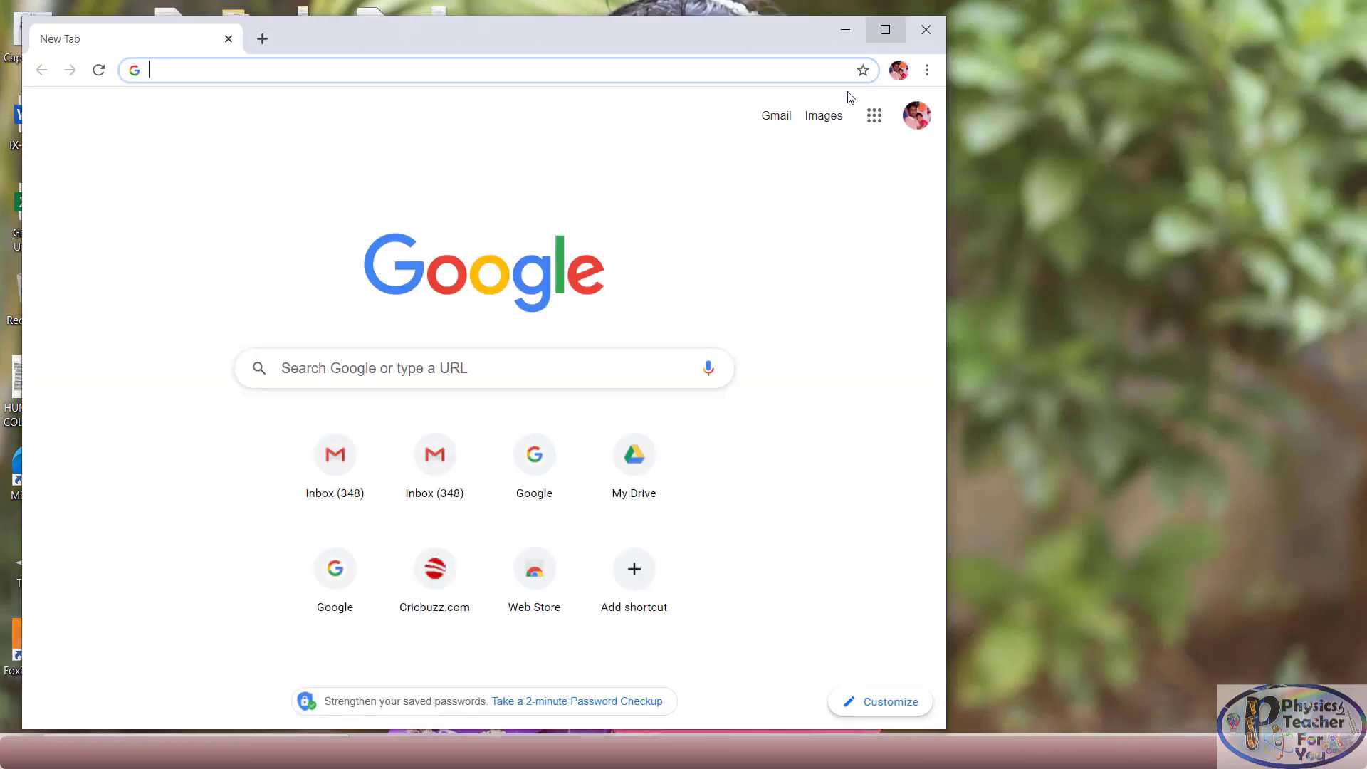
left_click(776, 116)
key("super+Up")
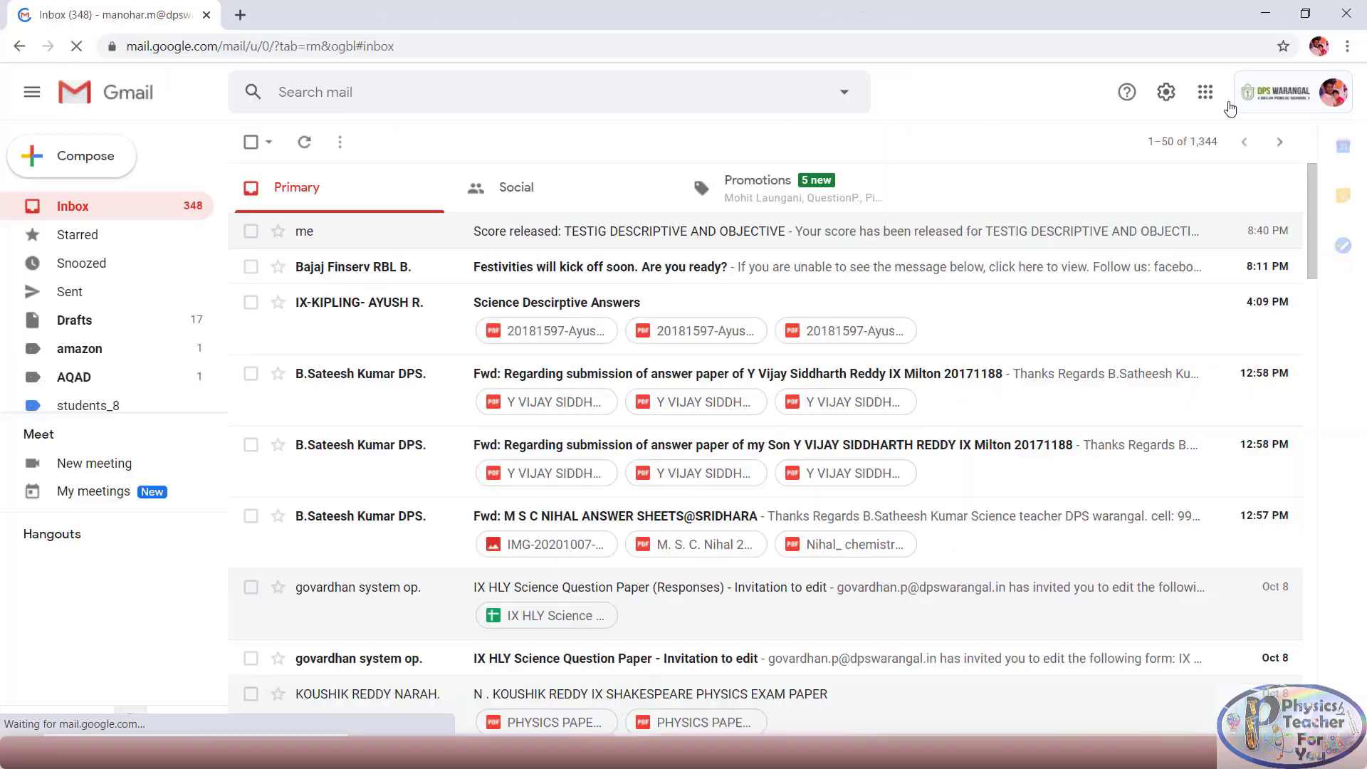
left_click(1206, 92)
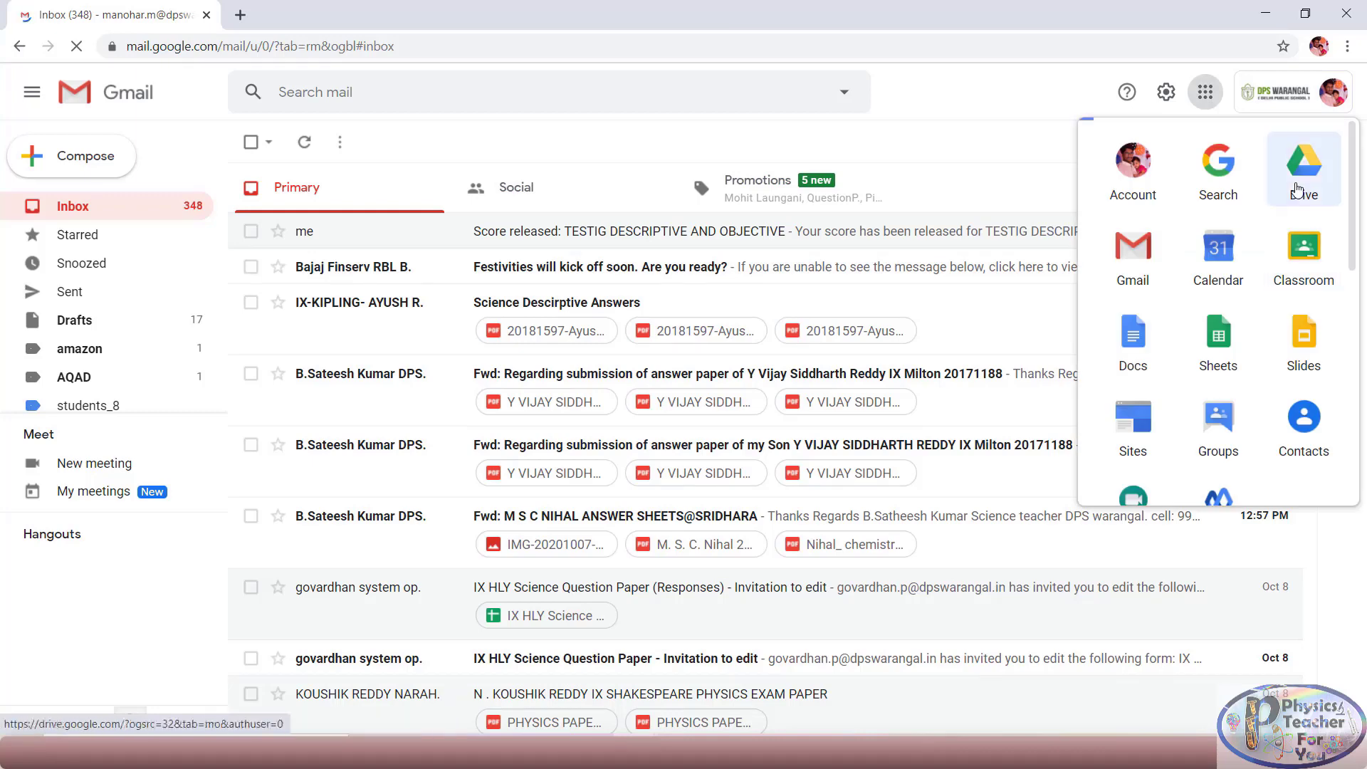
left_click(1298, 190)
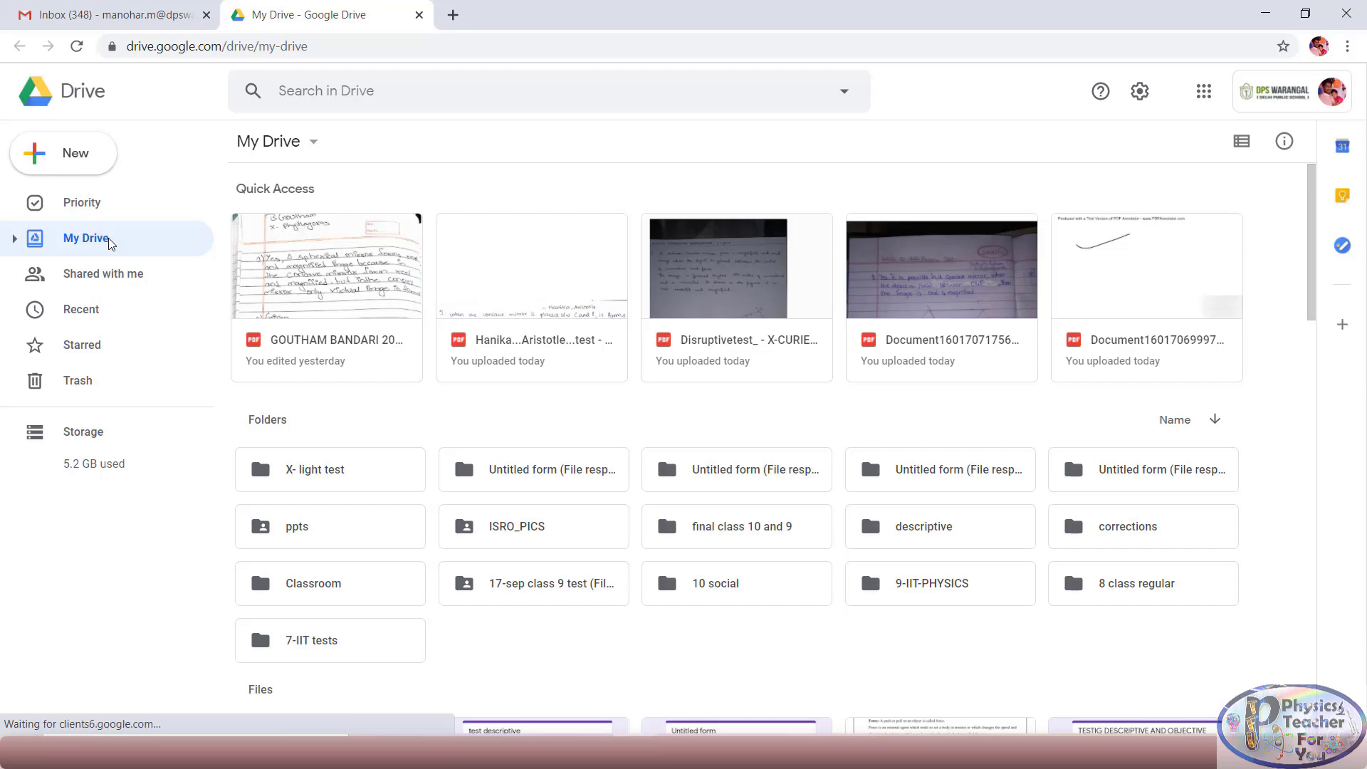
Open the corrections folder and preview a student's physics answer PDF, scrolling through page 1.
double_click(1123, 530)
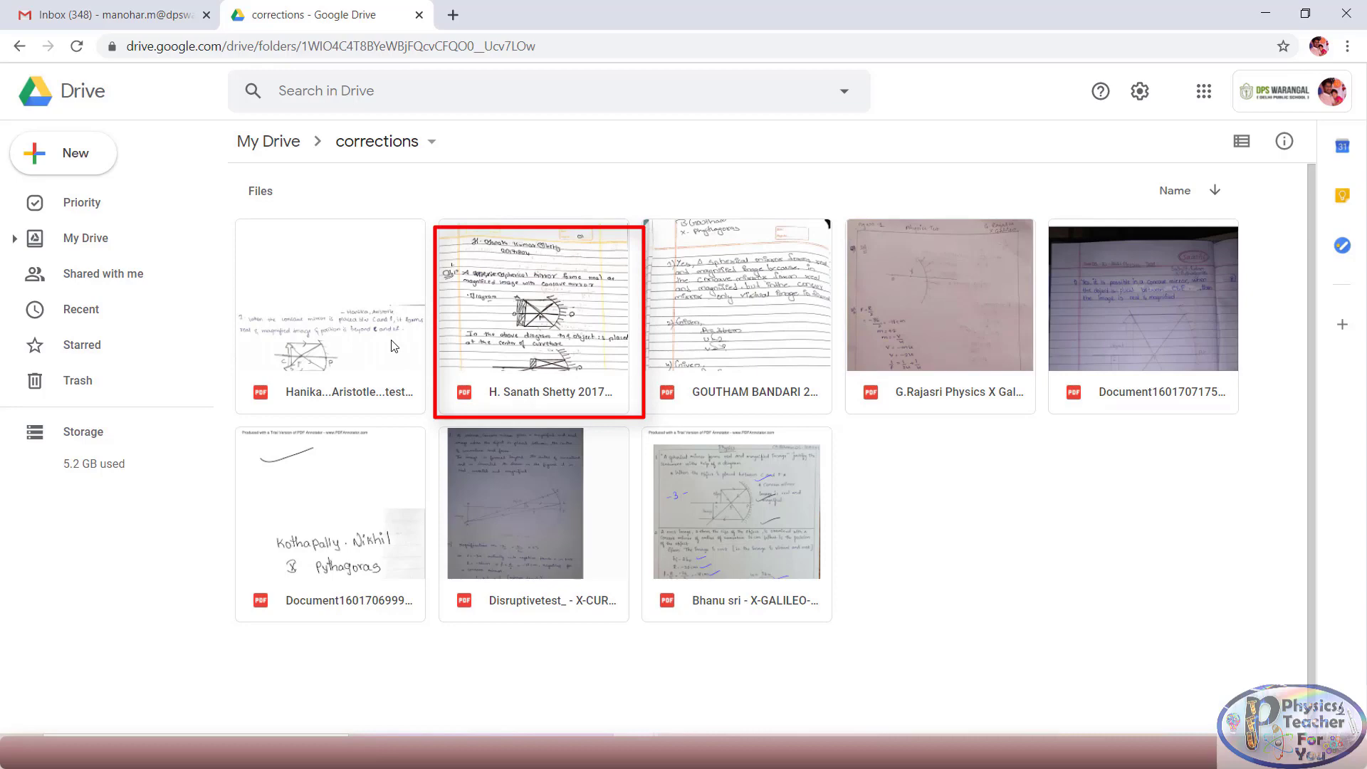
double_click(562, 338)
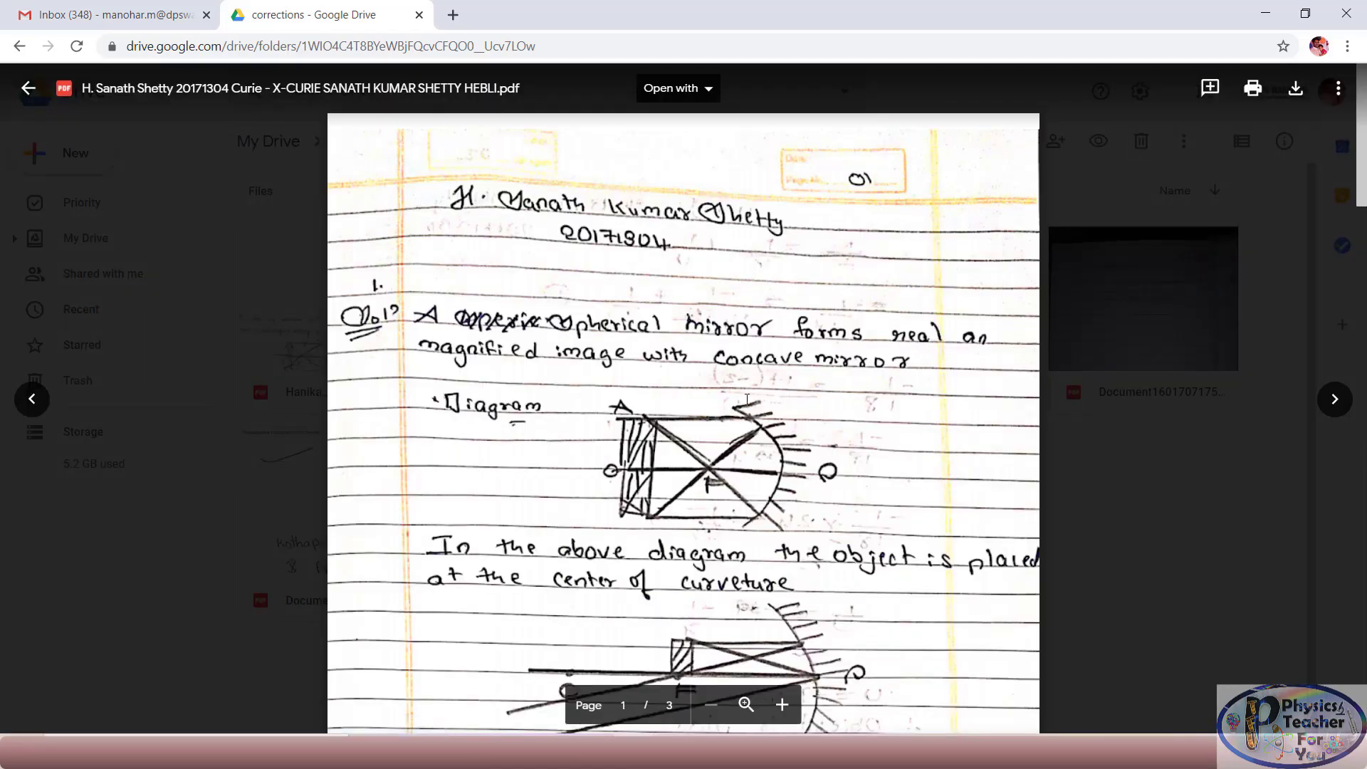
scroll(772, 417, "down", 15)
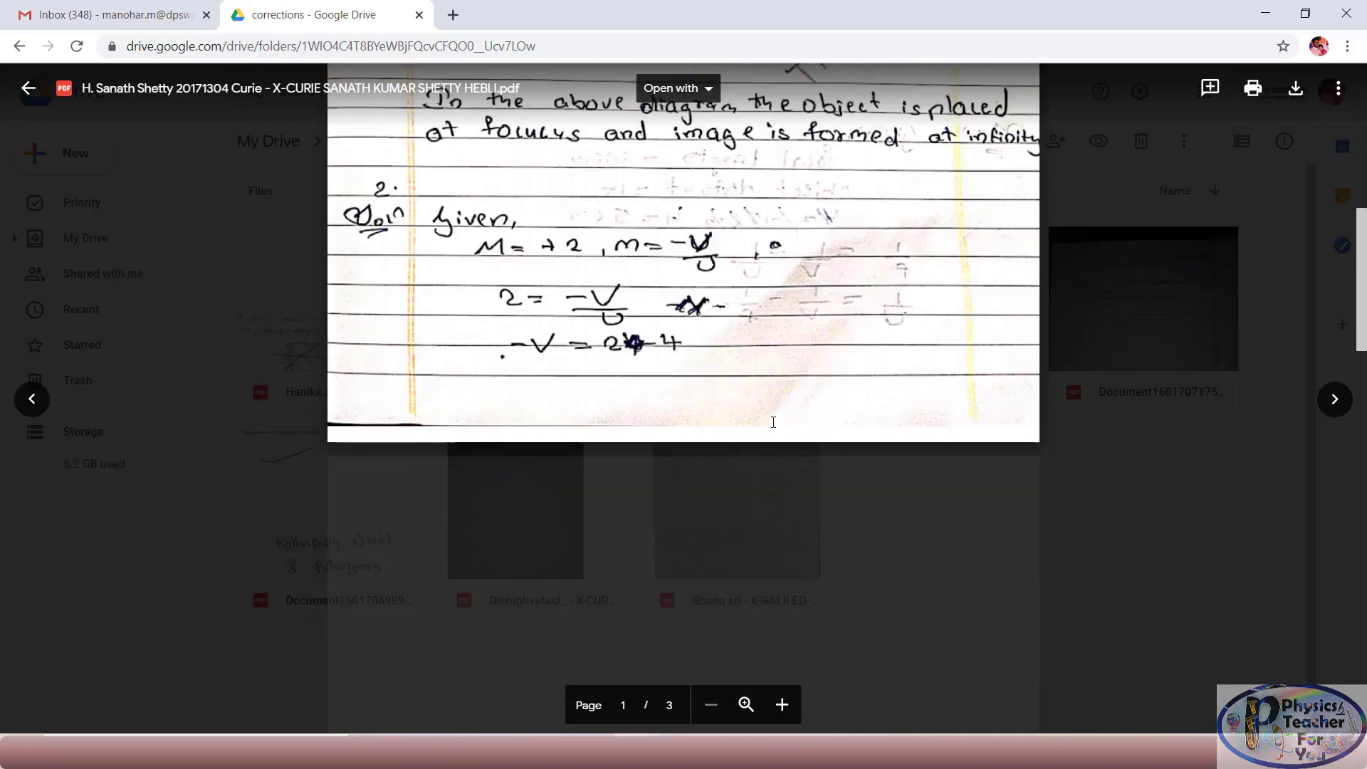
scroll(772, 422, "up", 1)
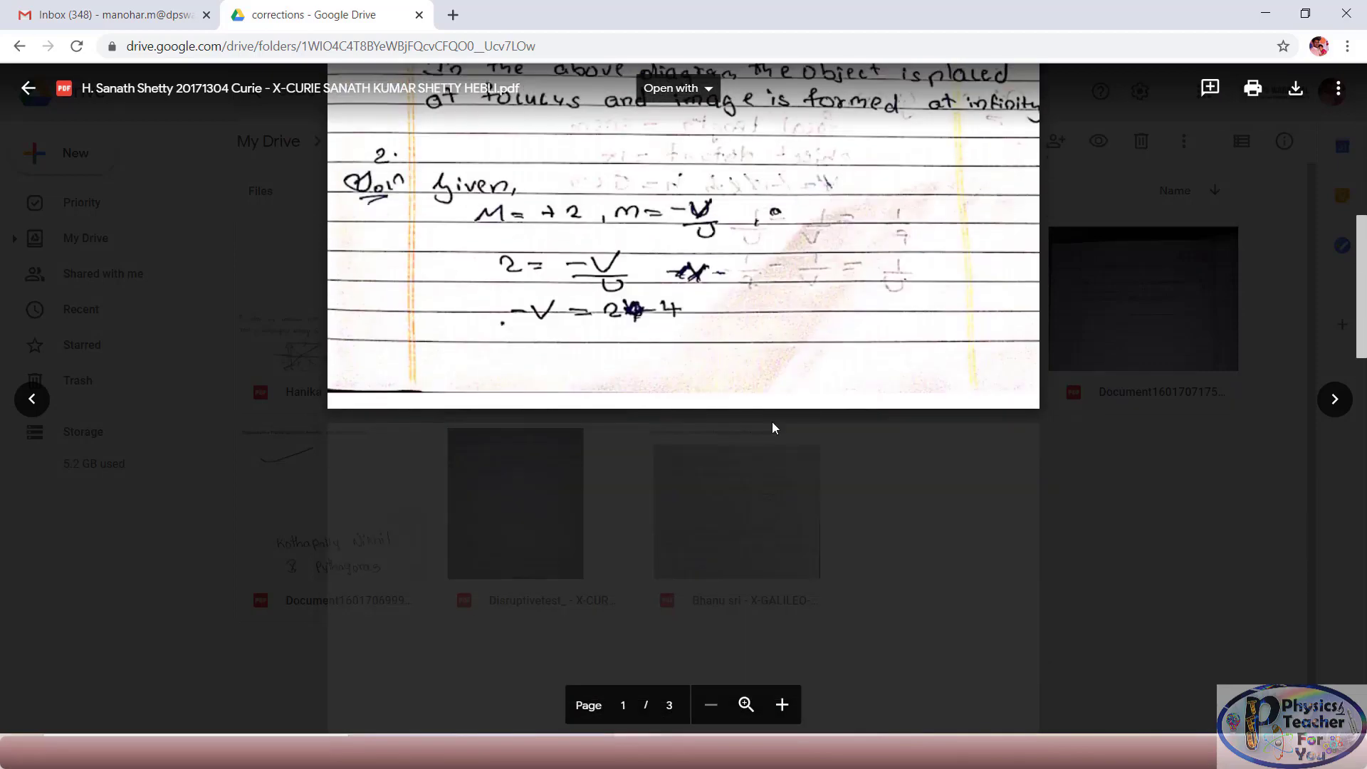
scroll(774, 427, "up", 10)
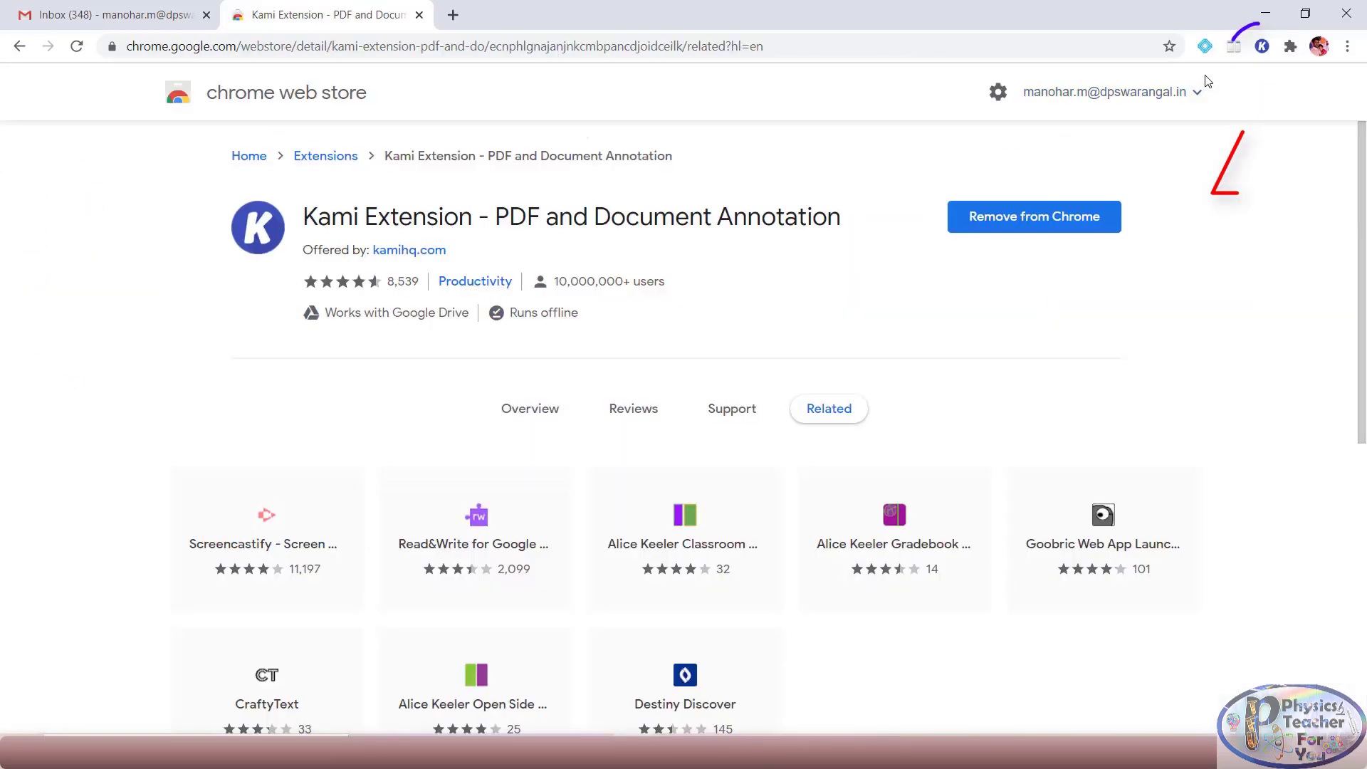
Launch Kami from its toolbar extension icon and close the Grammarly signup tab.
left_click(1262, 47)
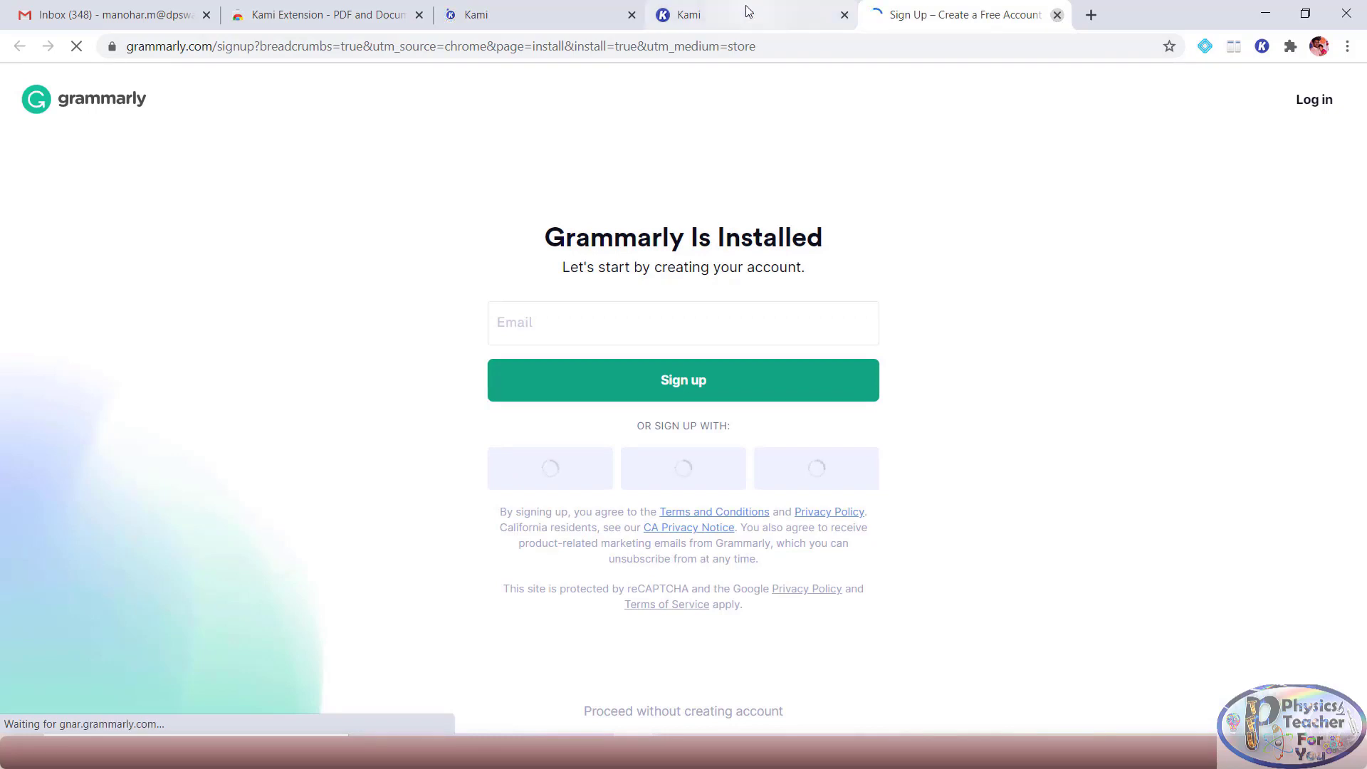
left_click(1058, 14)
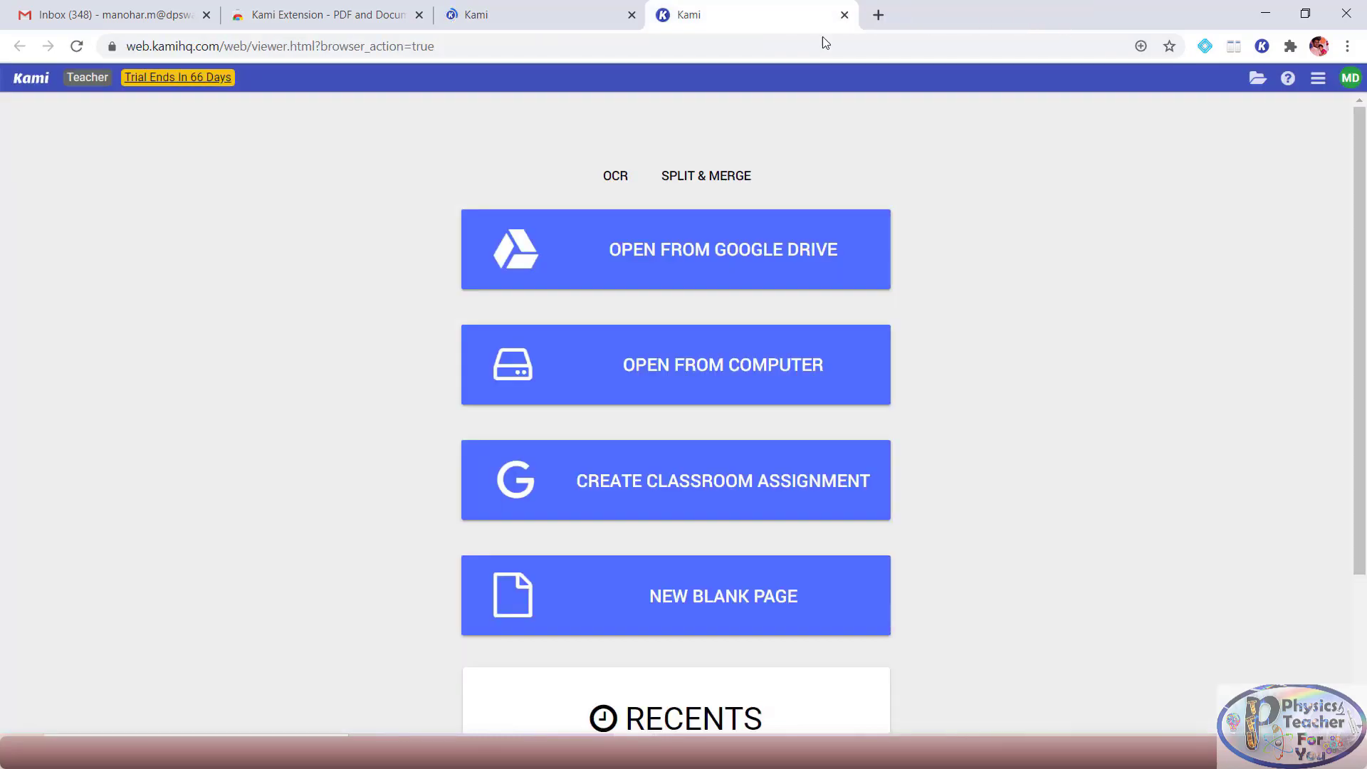
Open the student's physics answer-sheet PDF from the Google Drive corrections folder.
left_click(673, 256)
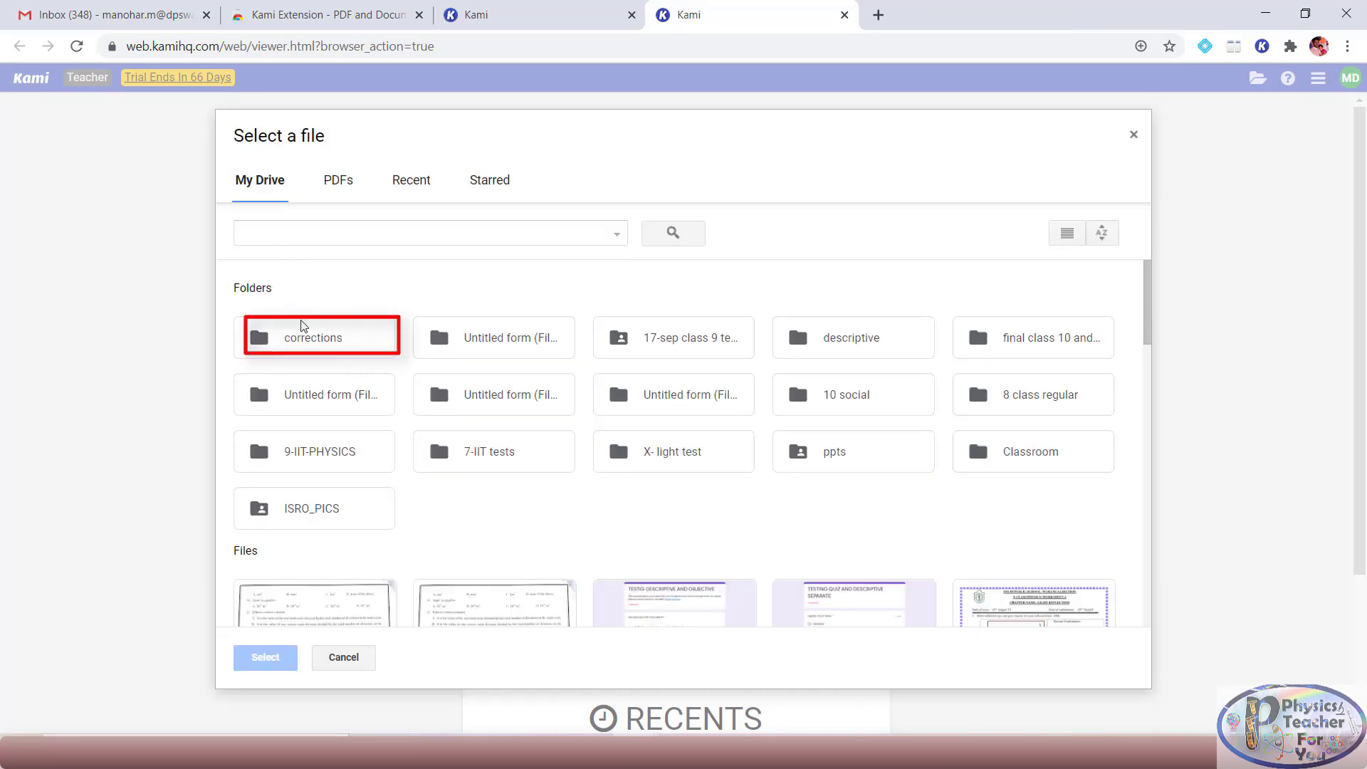
double_click(329, 345)
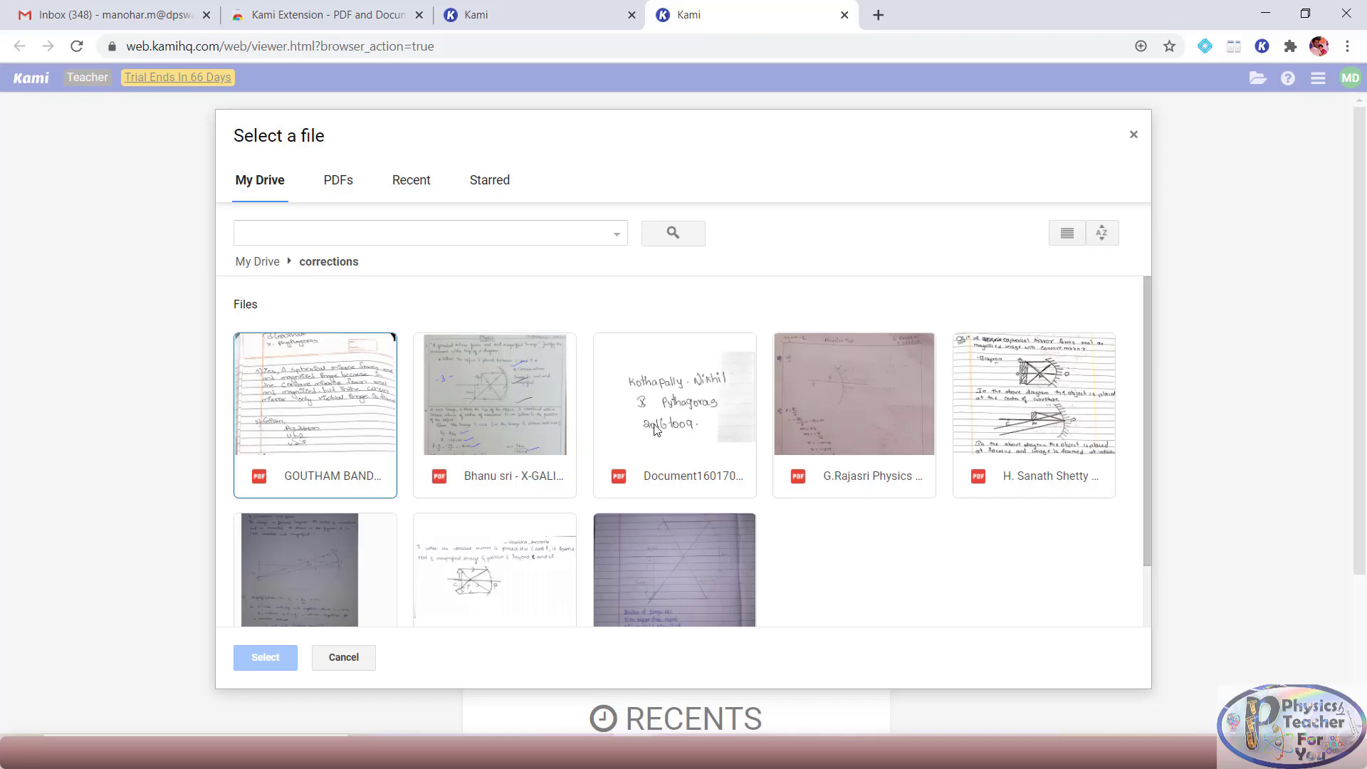
double_click(1044, 438)
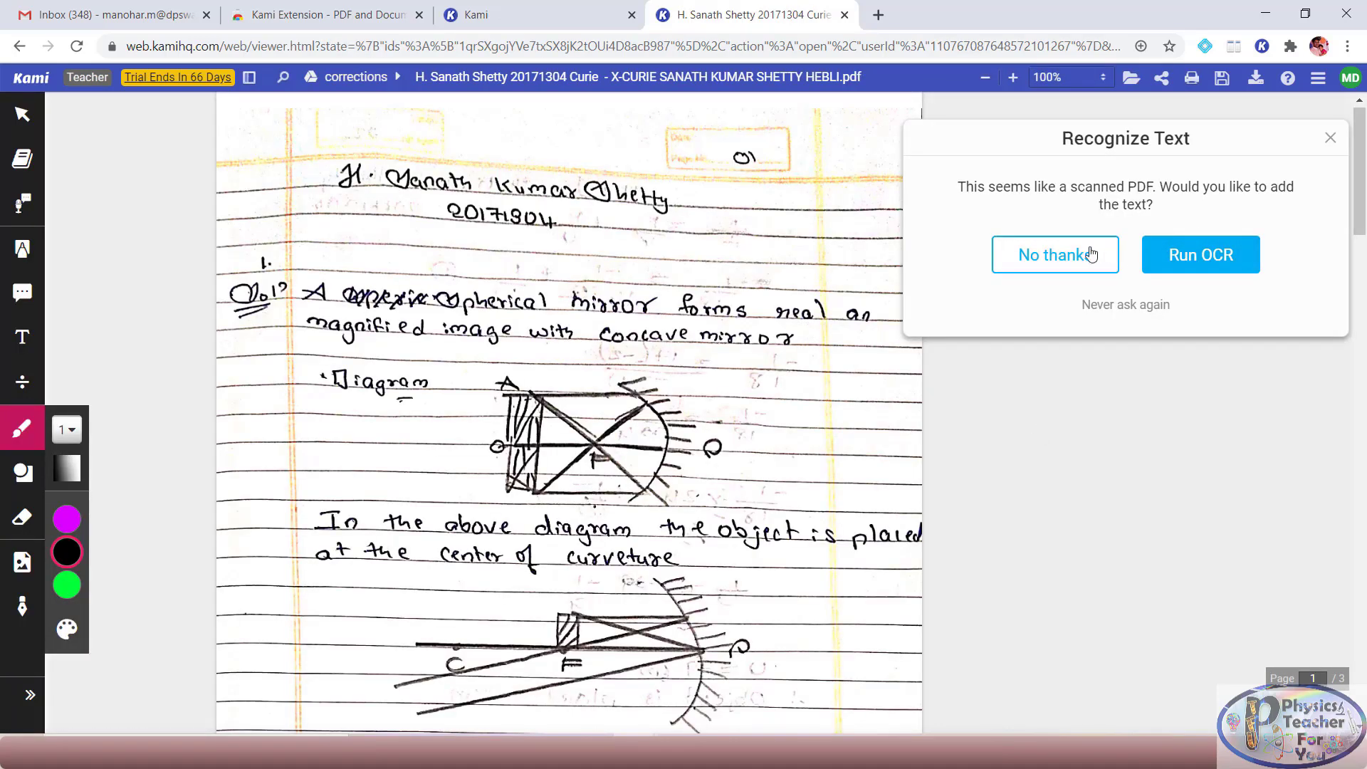
Decline text recognition and draw a thin trial pen stroke across the mirror diagram.
left_click(1053, 254)
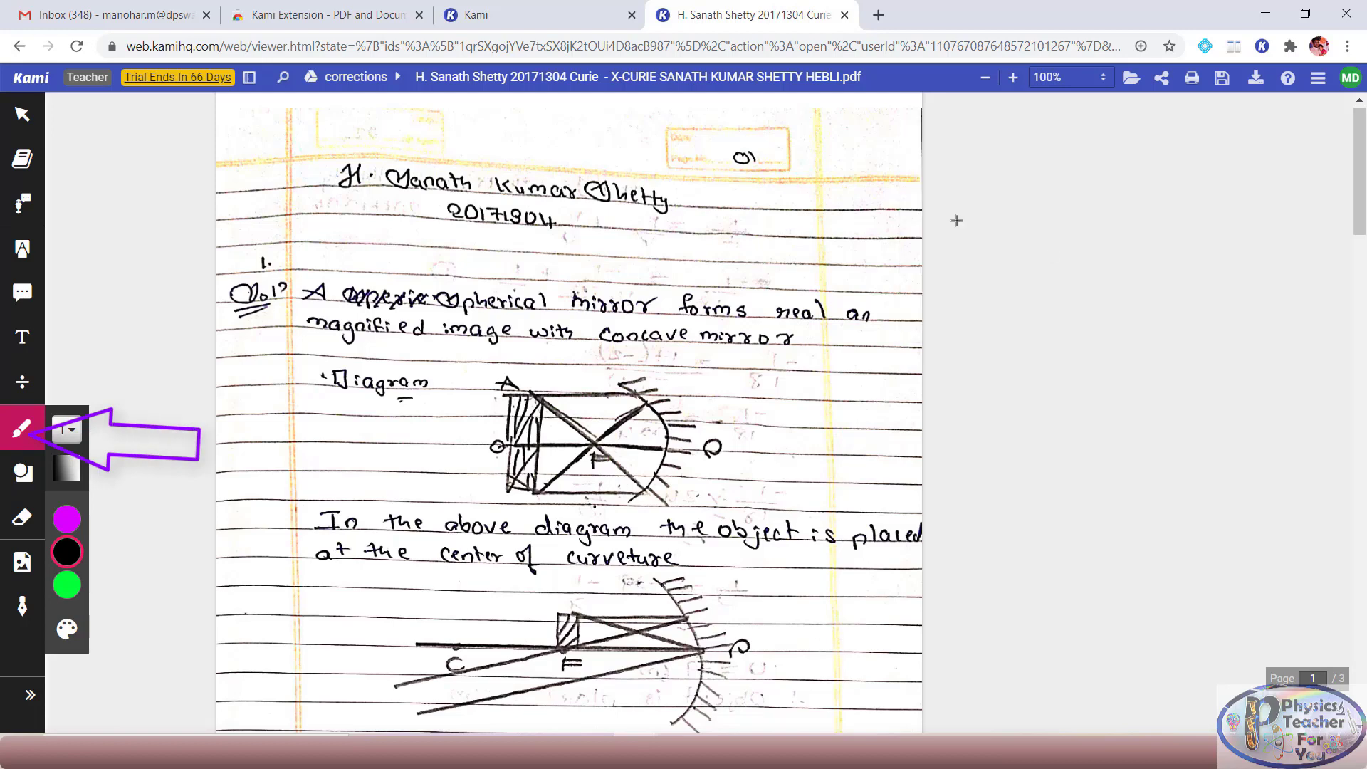
left_click(22, 428)
left_click_drag(548, 417, 761, 367)
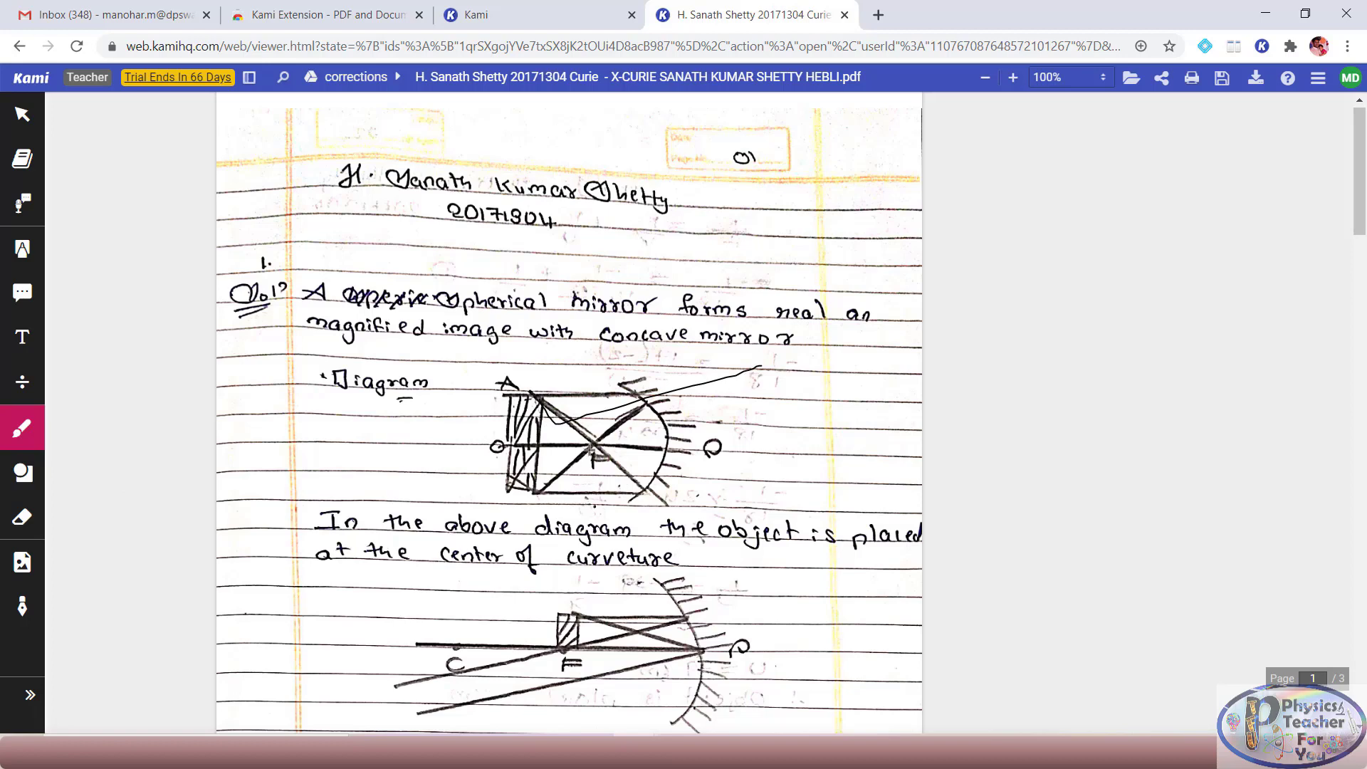
left_click(22, 428)
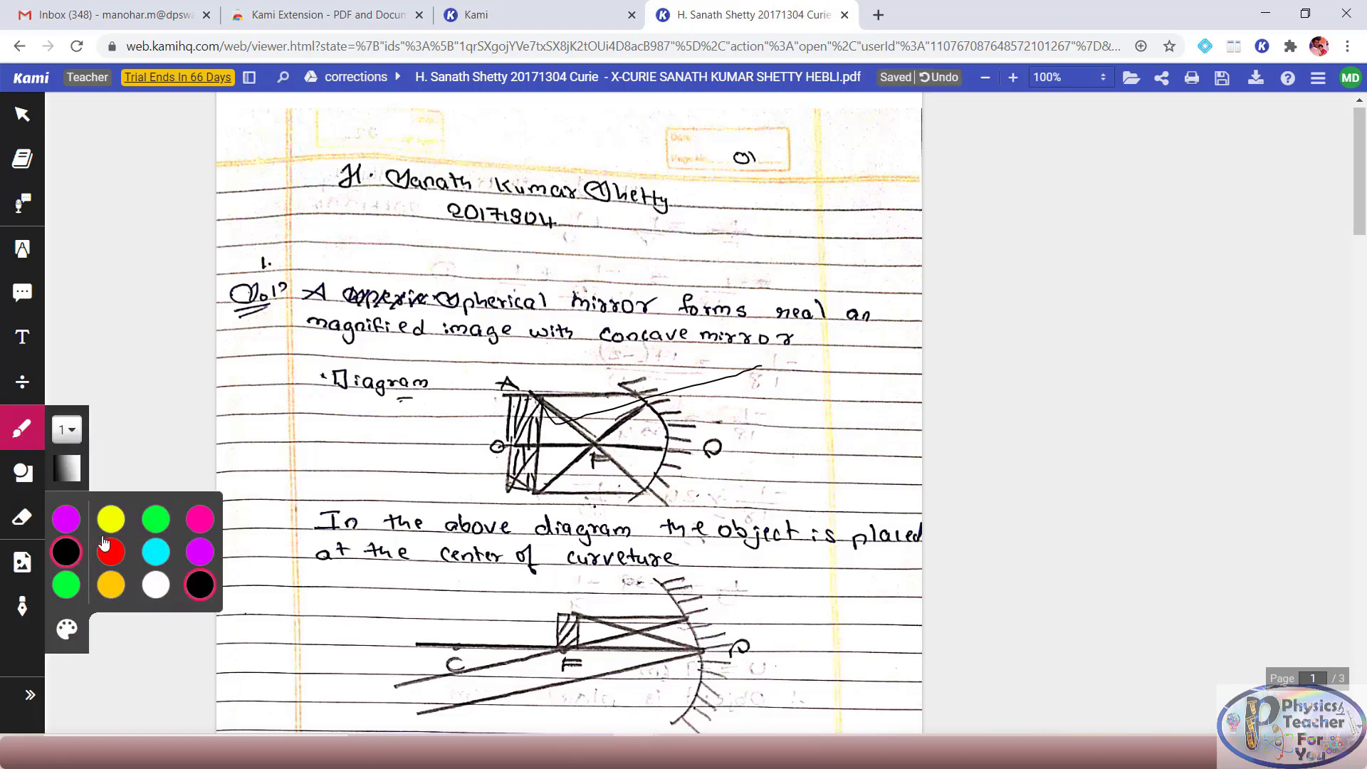
Switch the pen to red, tick the first answers and write a 3 beside the diagram.
left_click(111, 552)
left_click_drag(619, 506, 847, 459)
left_click_drag(633, 261, 828, 187)
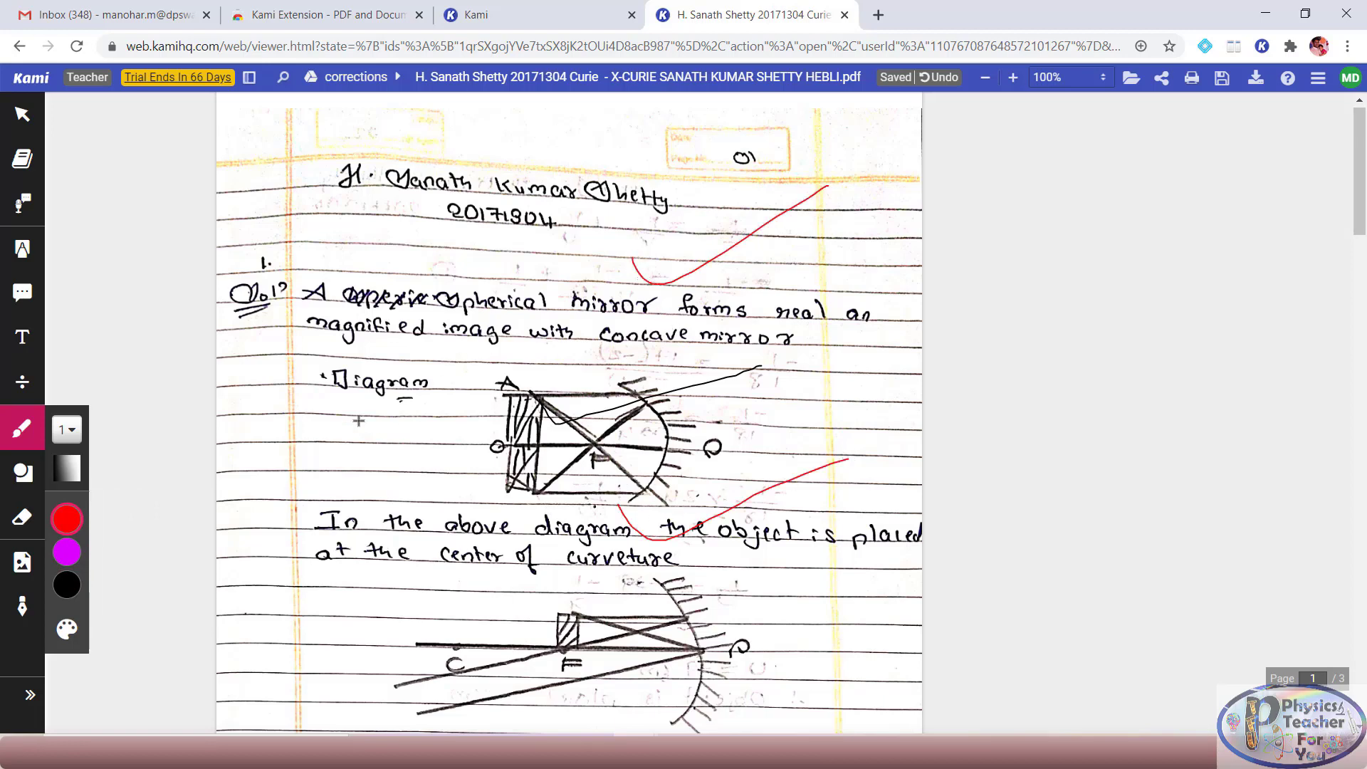
mouse_move(356, 418)
left_mouse_down()
mouse_move(395, 390)
mouse_move(402, 450)
mouse_move(376, 452)
left_mouse_up()
left_click_drag(318, 457, 360, 439)
left_click_drag(431, 411, 477, 388)
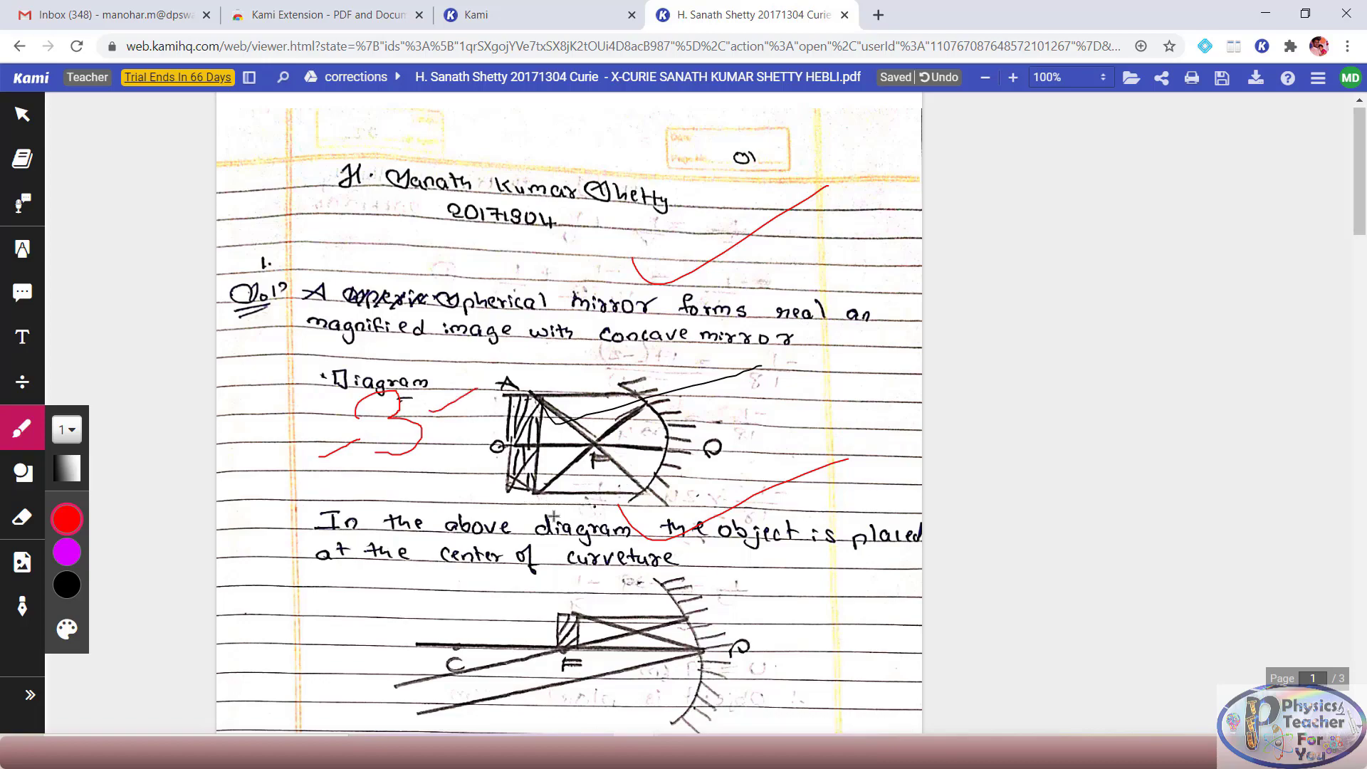
Tick the infinity-image statement and answer 2's values, write a 3, circle the -V = 2x4 step.
scroll(554, 514, "down", 4)
left_click_drag(583, 549, 759, 503)
left_click_drag(627, 646, 788, 593)
mouse_move(317, 430)
left_mouse_down()
mouse_move(355, 464)
mouse_move(325, 476)
mouse_move(350, 445)
mouse_move(439, 417)
left_mouse_up()
scroll(559, 565, "down", 5)
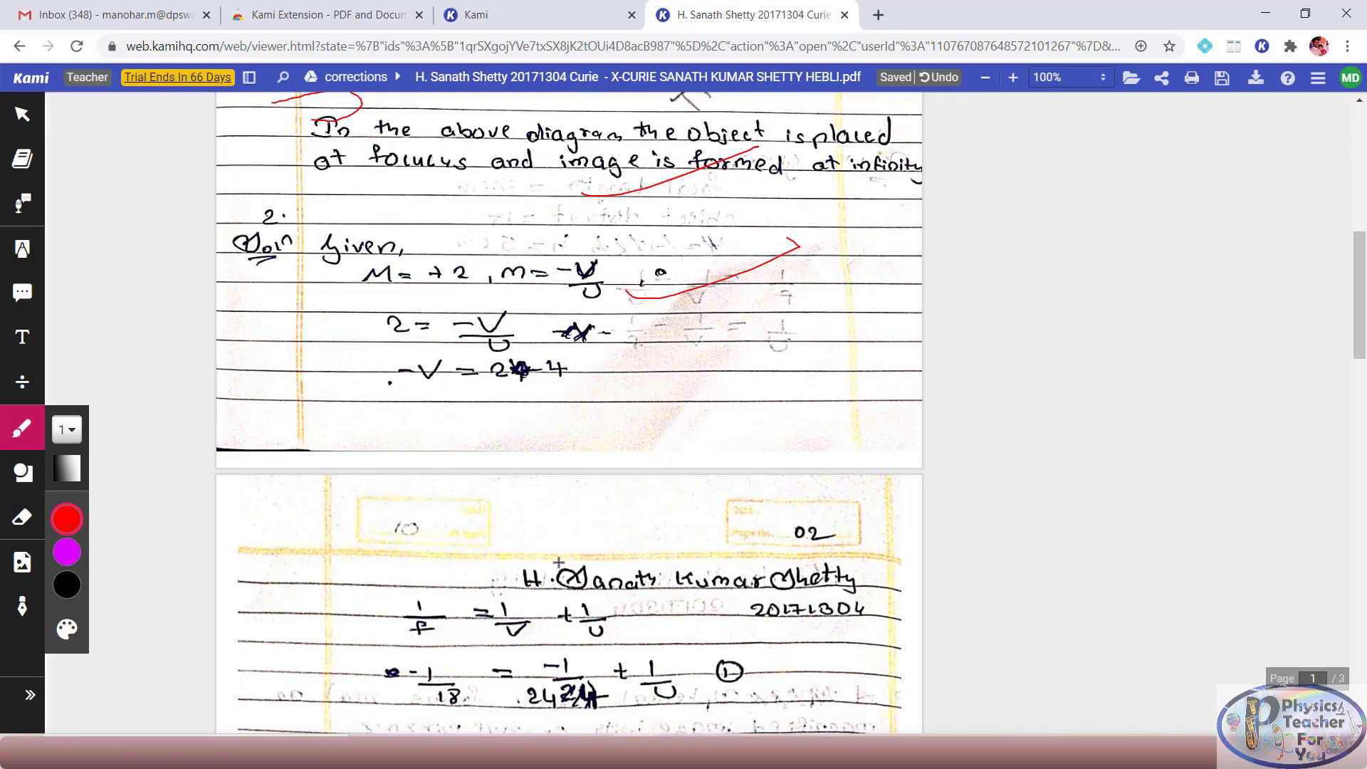
mouse_move(560, 350)
left_mouse_down()
mouse_move(413, 427)
mouse_move(540, 349)
left_mouse_up()
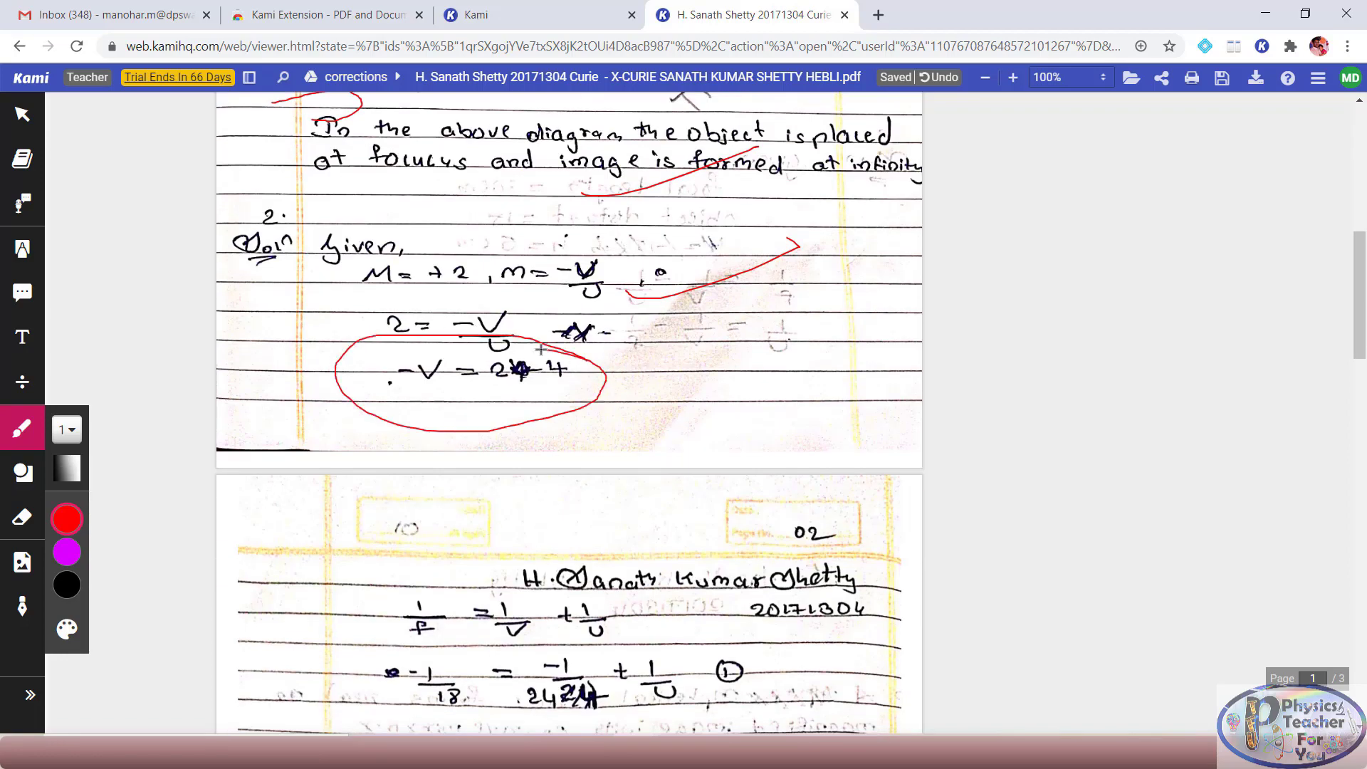
Tick the following working and the object-at-9 cm conclusion, writing a red 4 beside u = -9 cm.
scroll(626, 473, "down", 5)
left_click_drag(619, 448, 725, 415)
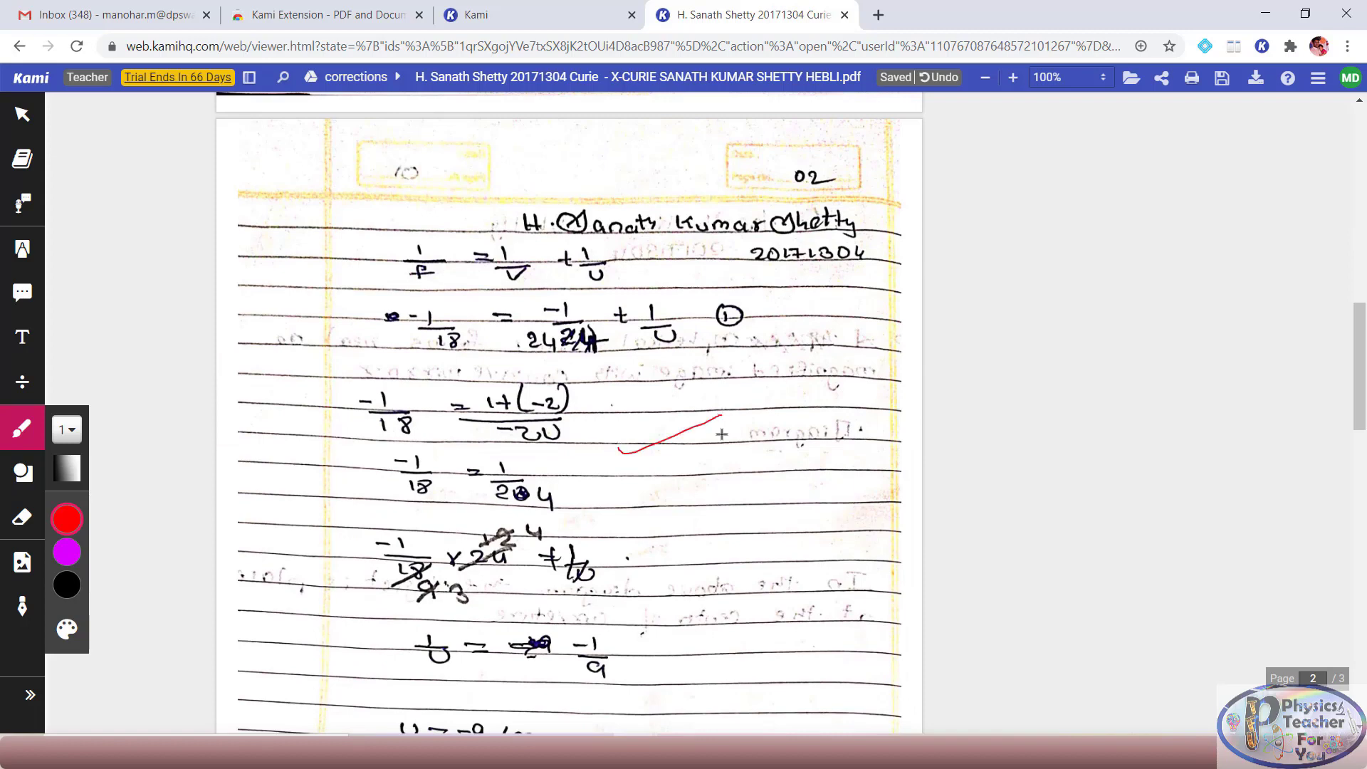
left_click_drag(645, 571, 774, 523)
left_click_drag(672, 676, 836, 600)
scroll(837, 600, "down", 5)
left_click_drag(701, 601, 824, 545)
left_click_drag(720, 644, 835, 615)
left_click_drag(658, 461, 778, 401)
mouse_move(336, 320)
left_mouse_down()
mouse_move(333, 360)
mouse_move(370, 367)
mouse_move(376, 390)
left_mouse_up()
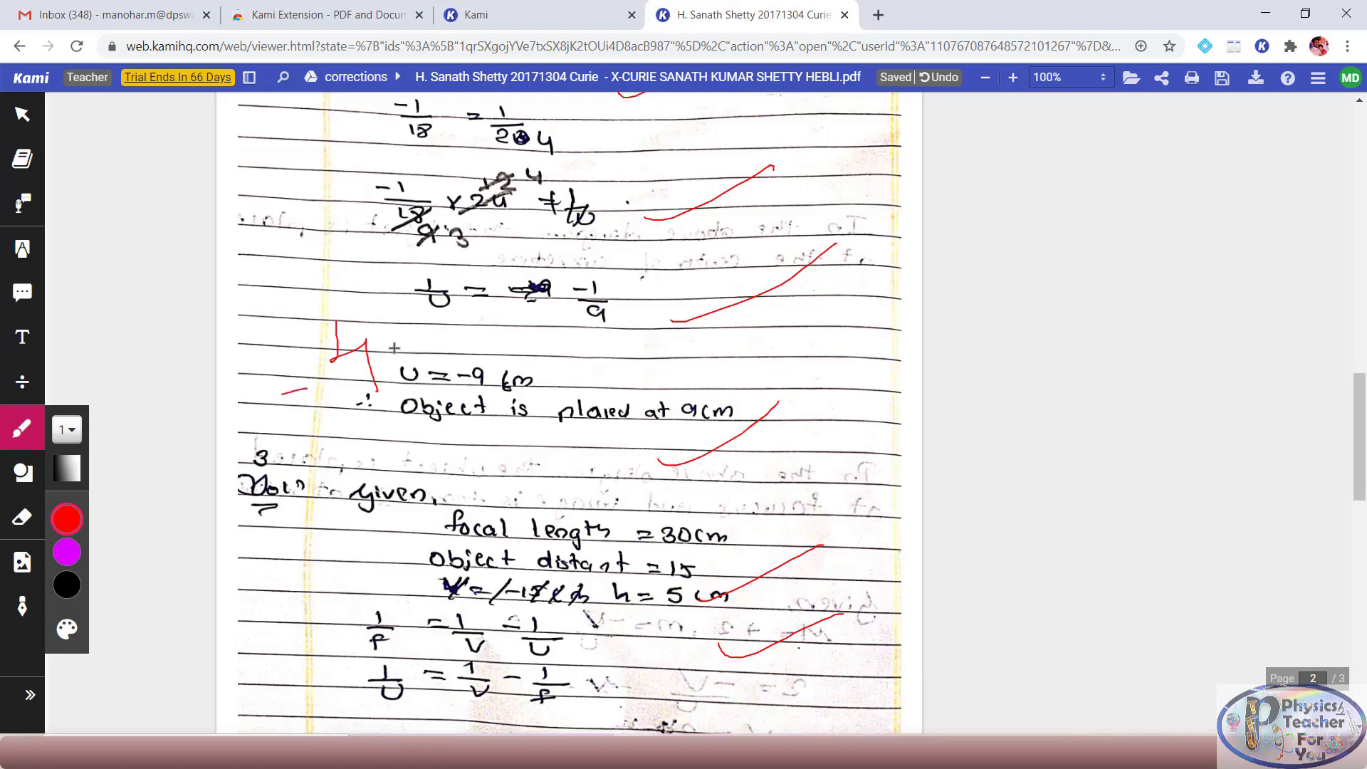
Mark page 3 in red, ticking the working and the image height result.
scroll(449, 493, "down", 5)
mouse_move(380, 446)
left_mouse_down()
mouse_move(410, 467)
mouse_move(420, 513)
left_mouse_up()
left_click_drag(299, 539, 333, 523)
left_click_drag(535, 430, 454, 474)
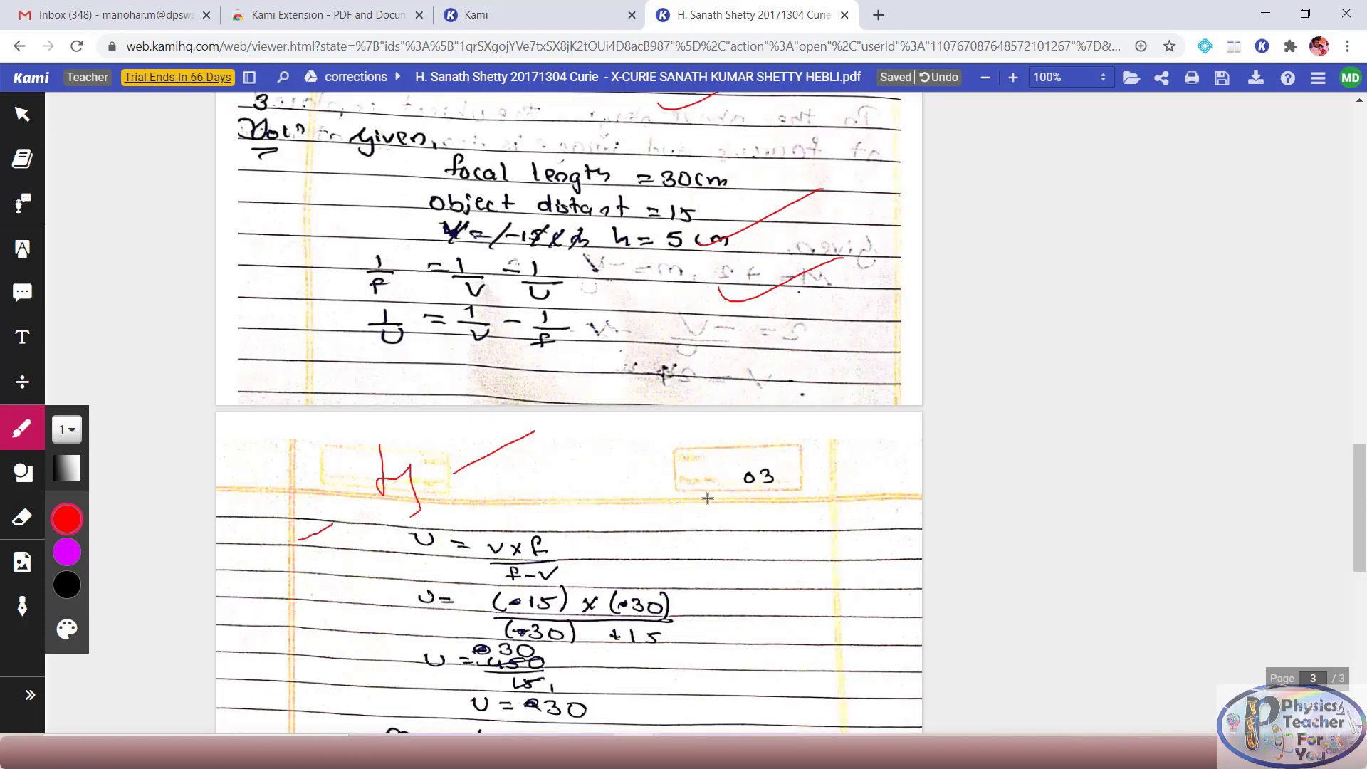
scroll(708, 492, "down", 5)
left_click_drag(678, 517, 778, 476)
left_click_drag(710, 623, 776, 595)
mouse_move(237, 566)
left_mouse_down()
mouse_move(321, 514)
mouse_move(345, 562)
left_mouse_up()
left_click_drag(368, 522, 420, 503)
scroll(1175, 306, "up", 10)
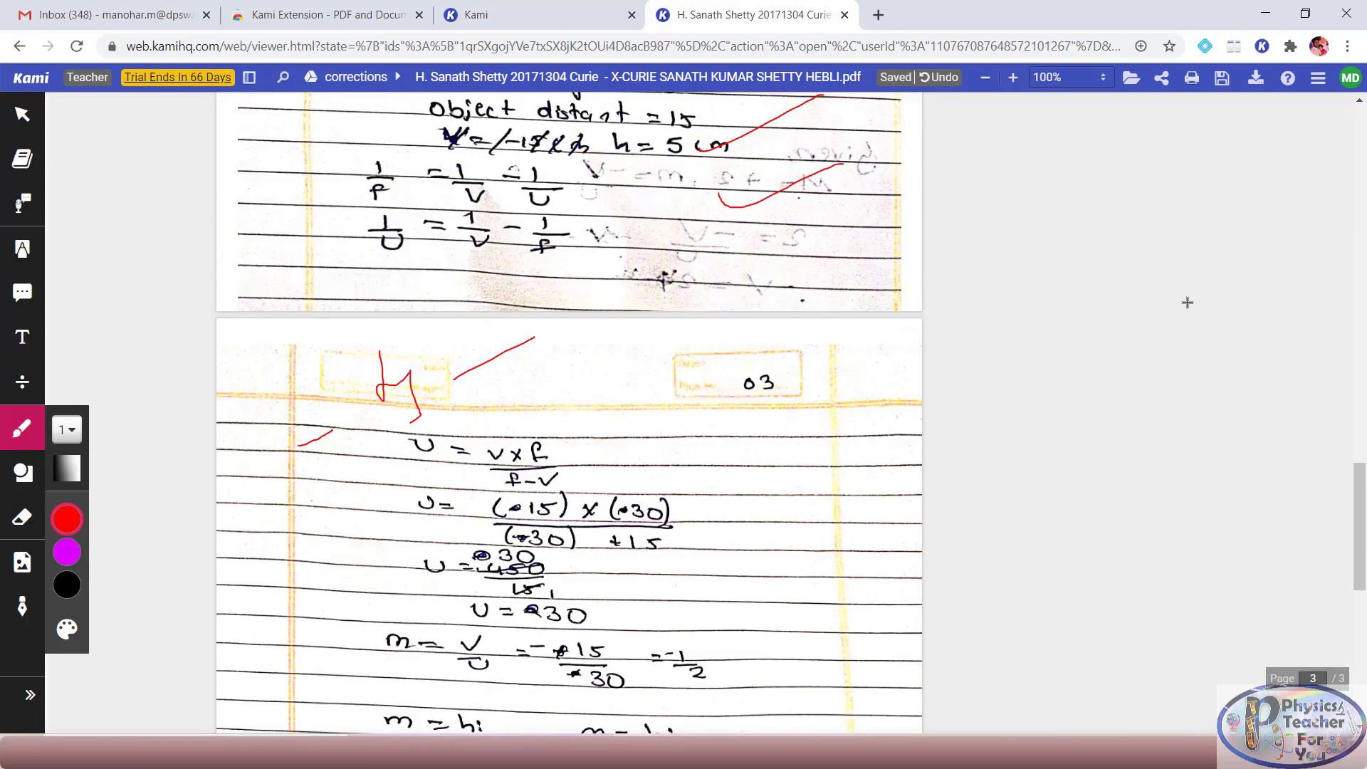
scroll(1187, 302, "up", 10)
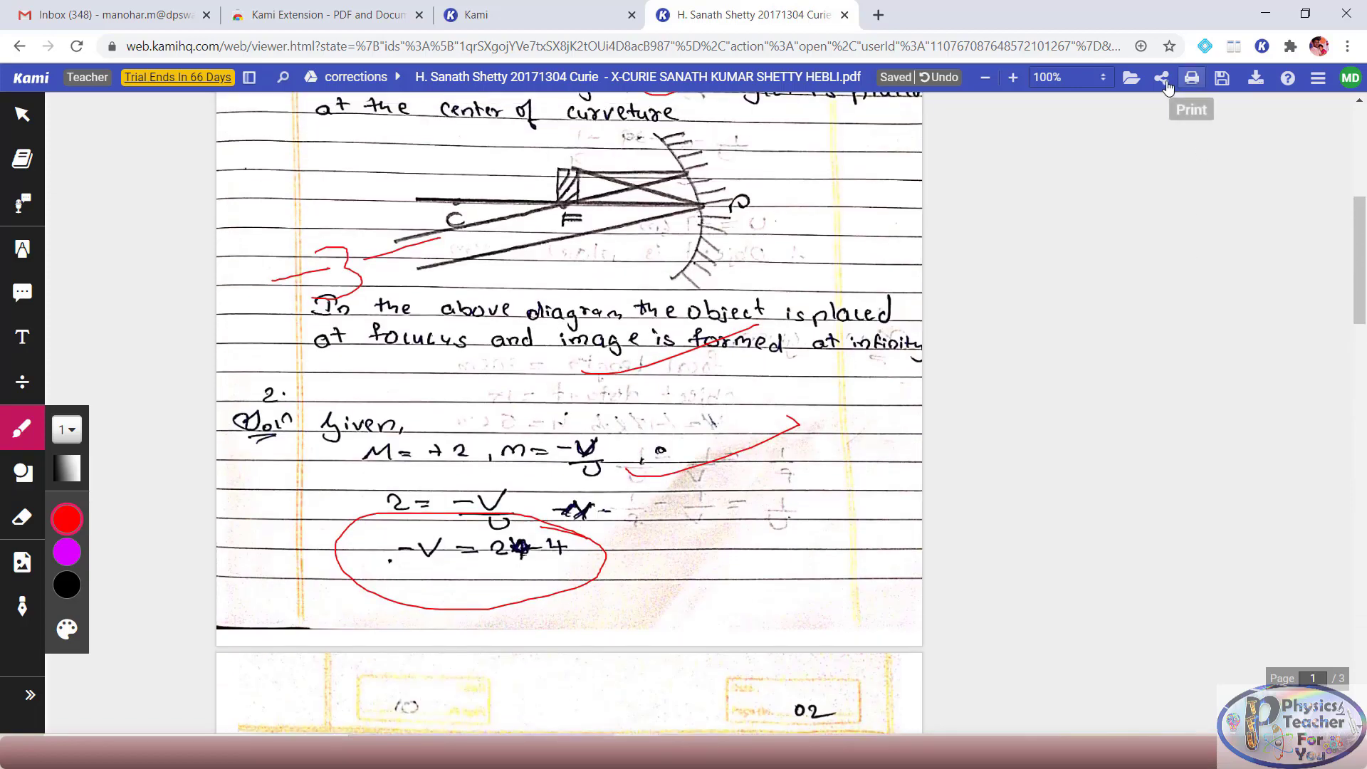
Save the marked PDF to Google Drive with Save Now and confirm all changes saved.
left_click(1223, 80)
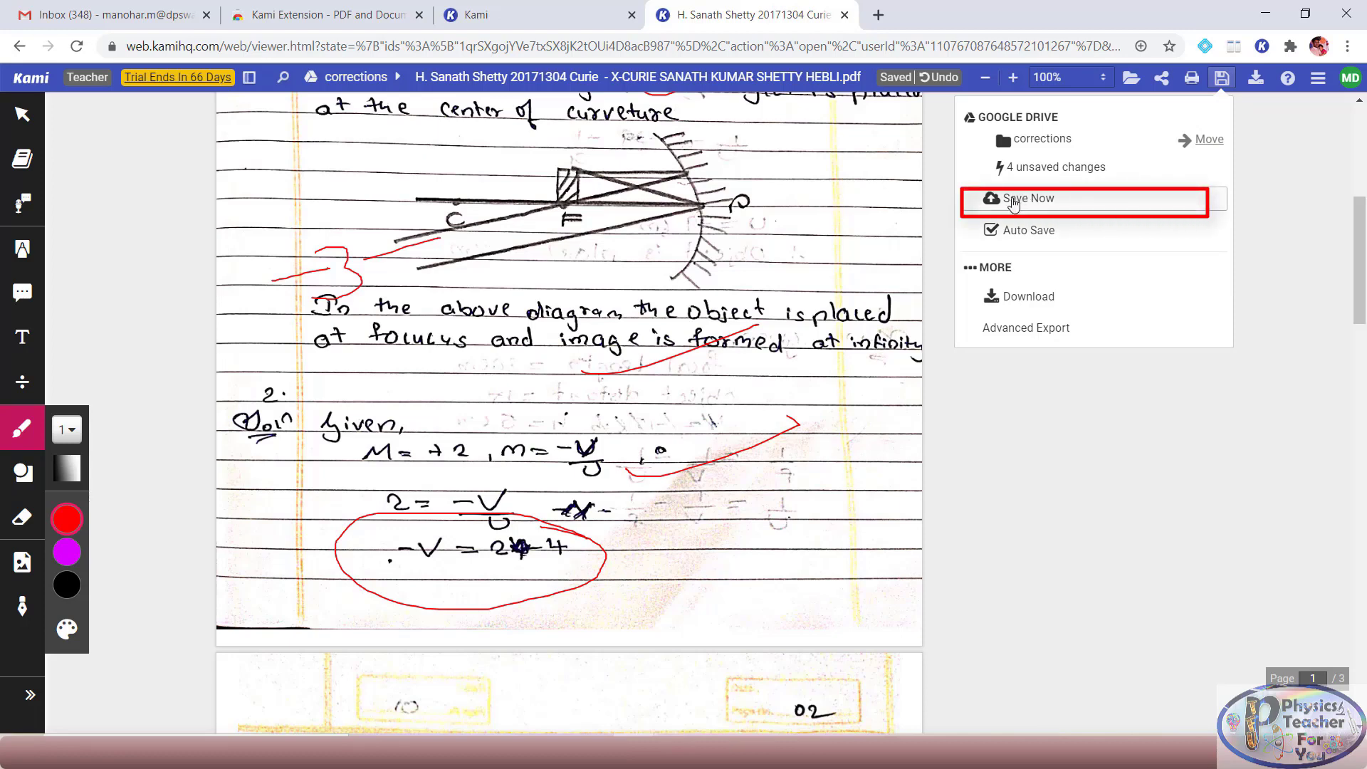
left_click(1013, 204)
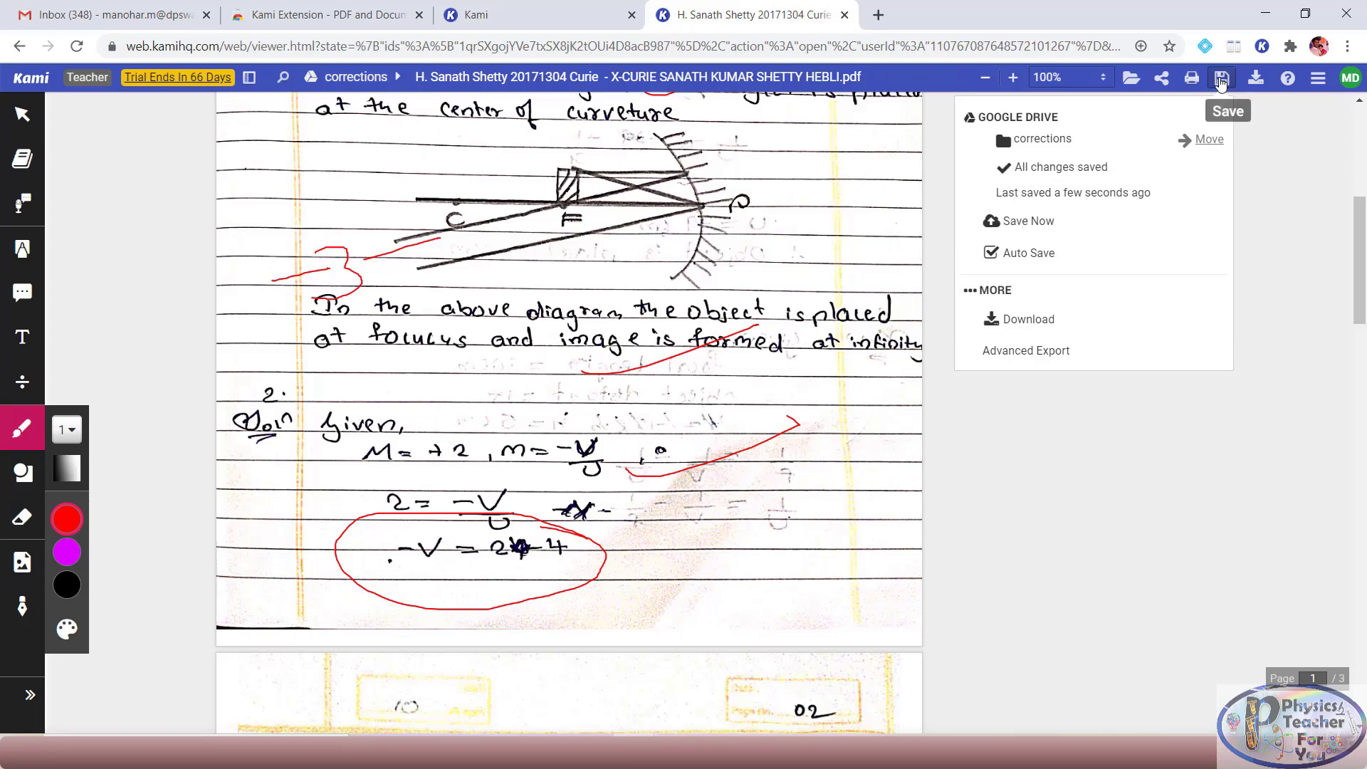
left_click(1223, 82)
left_click(1228, 85)
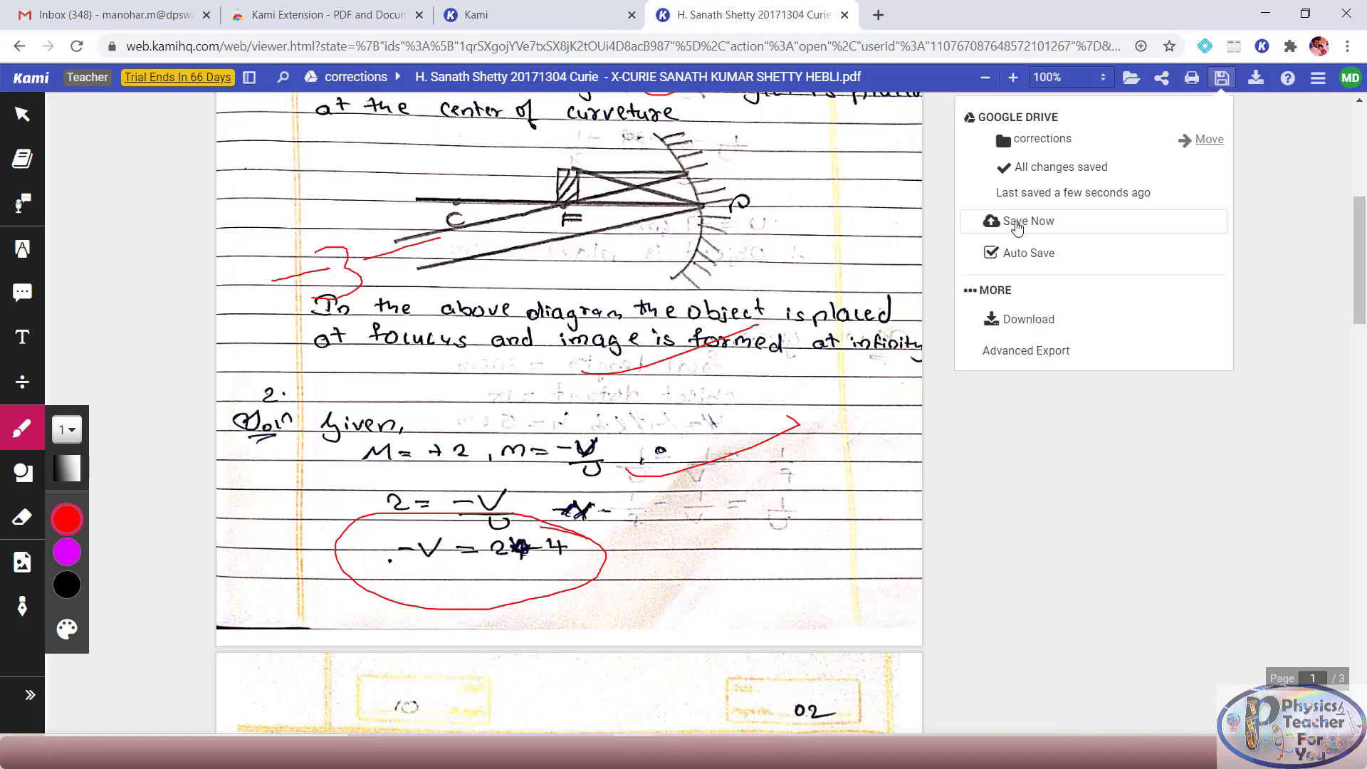